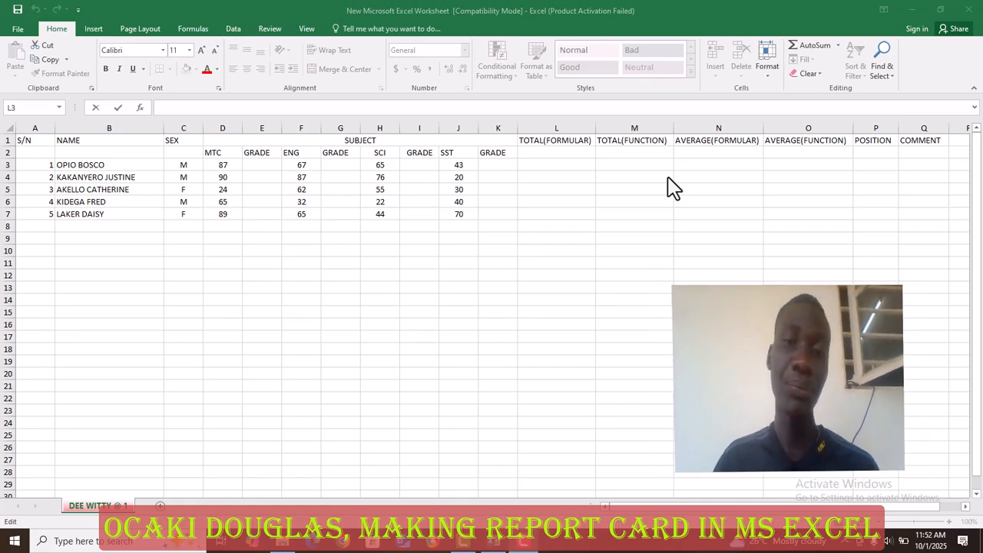
Calculate the first student's total in L3 with =D3+F3+H3+J3 and fill the formula down to L7.
{"action": "left_click", "coordinate": [531, 163]}
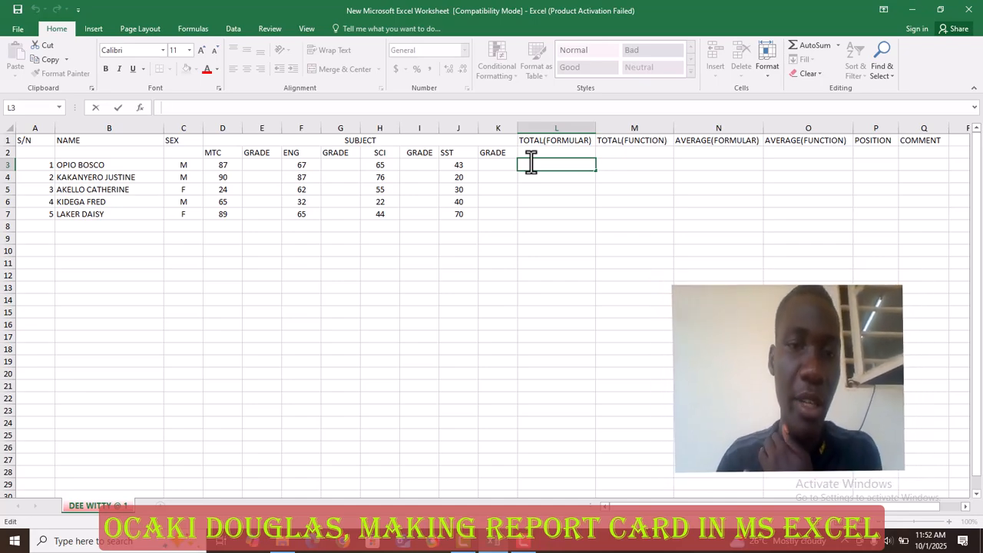
{"action": "type", "text": "="}
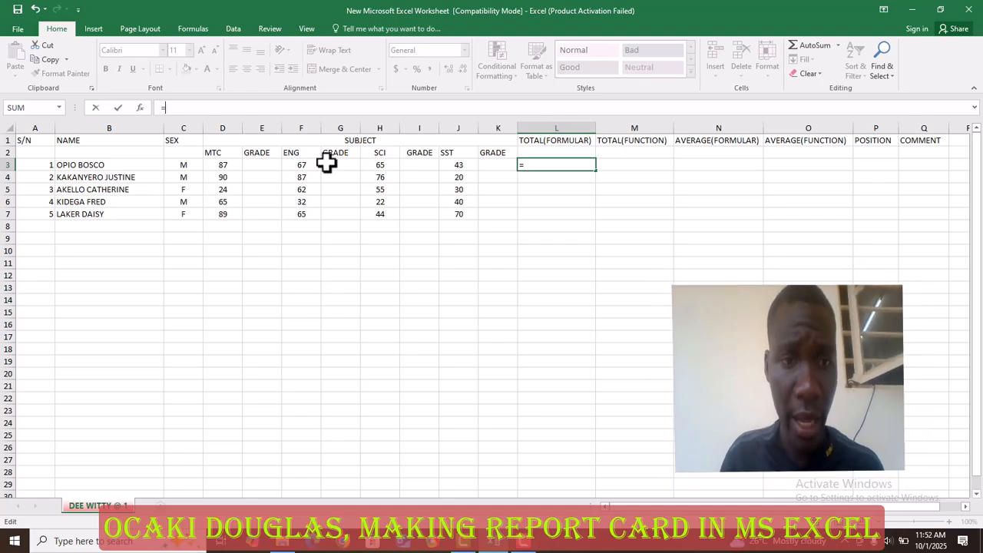
{"action": "left_click", "coordinate": [222, 164]}
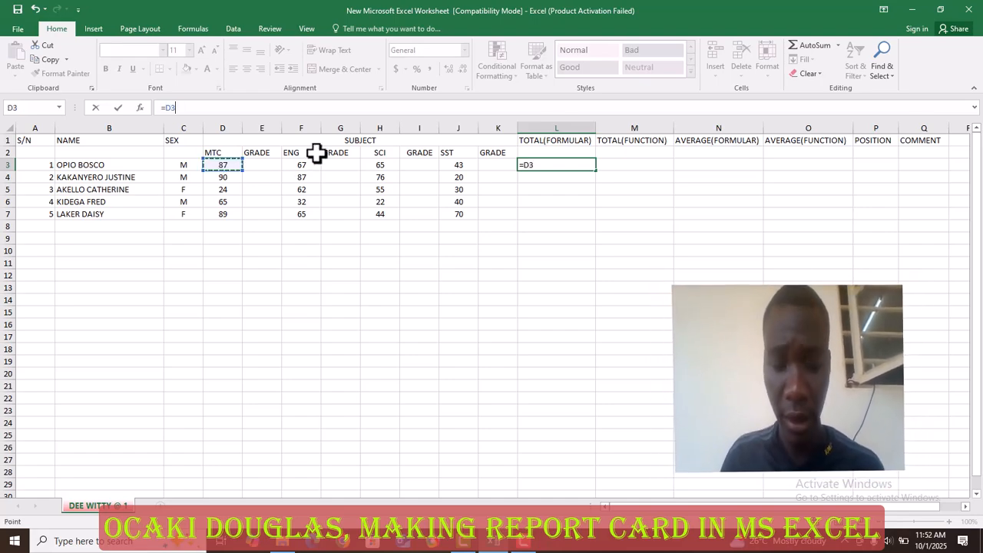
{"action": "type", "text": "+"}
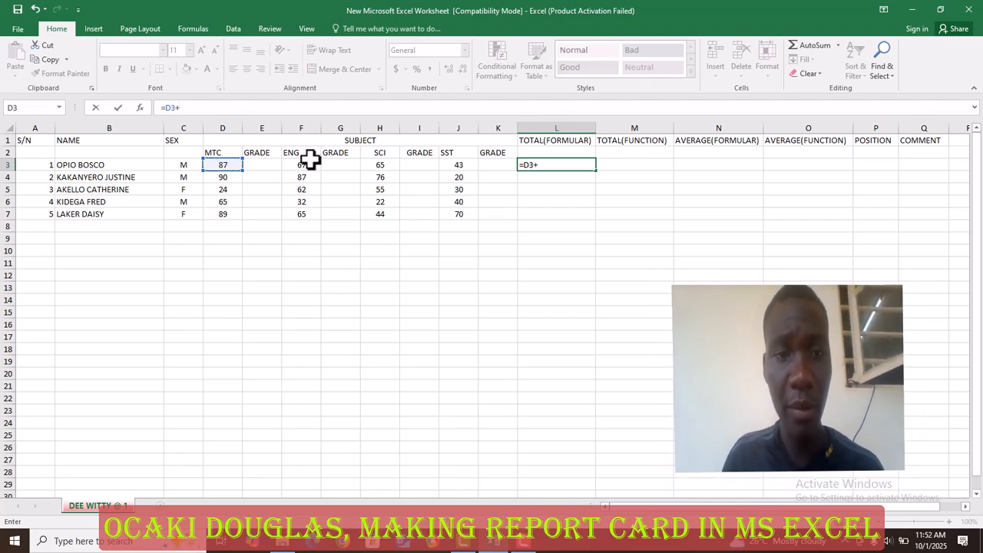
{"action": "left_click", "coordinate": [307, 165]}
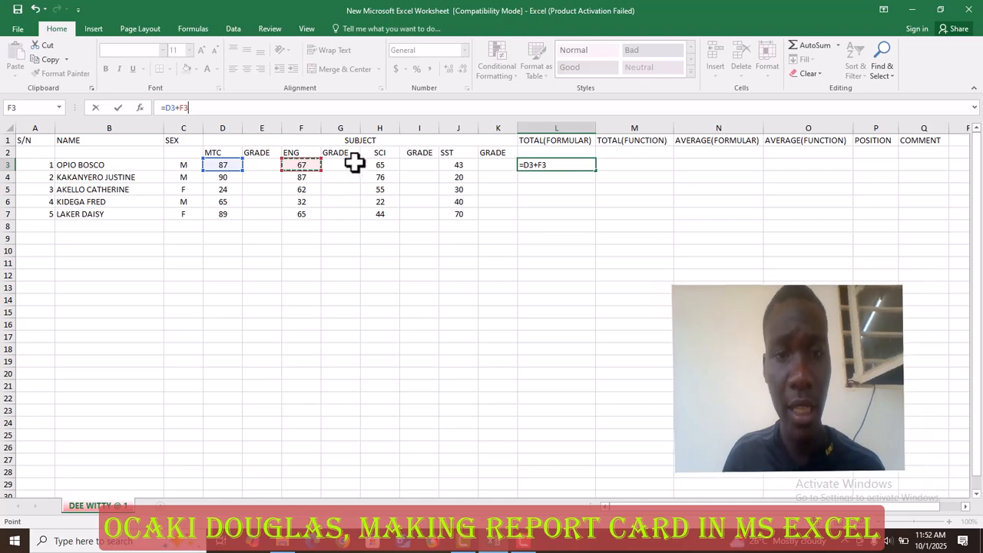
{"action": "type", "text": "+"}
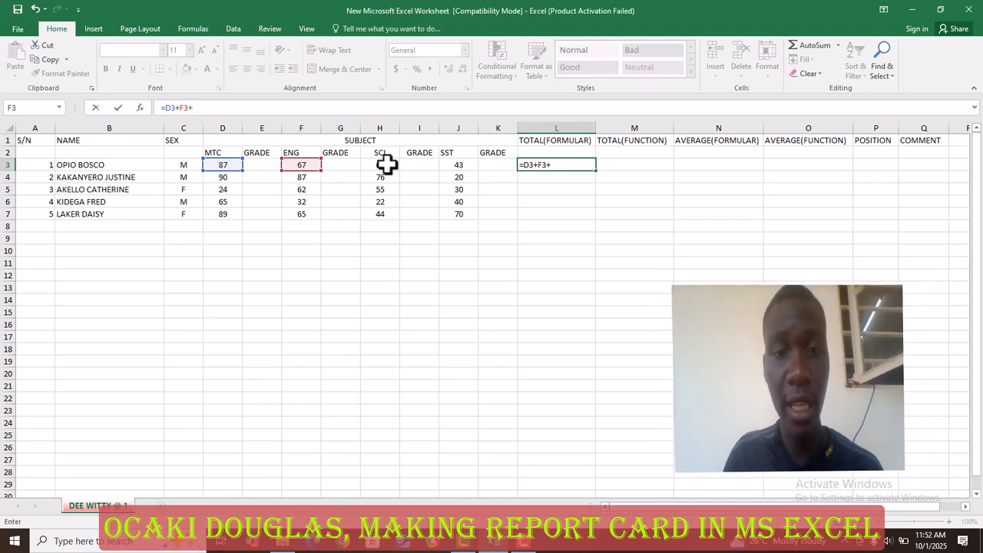
{"action": "left_click", "coordinate": [379, 164]}
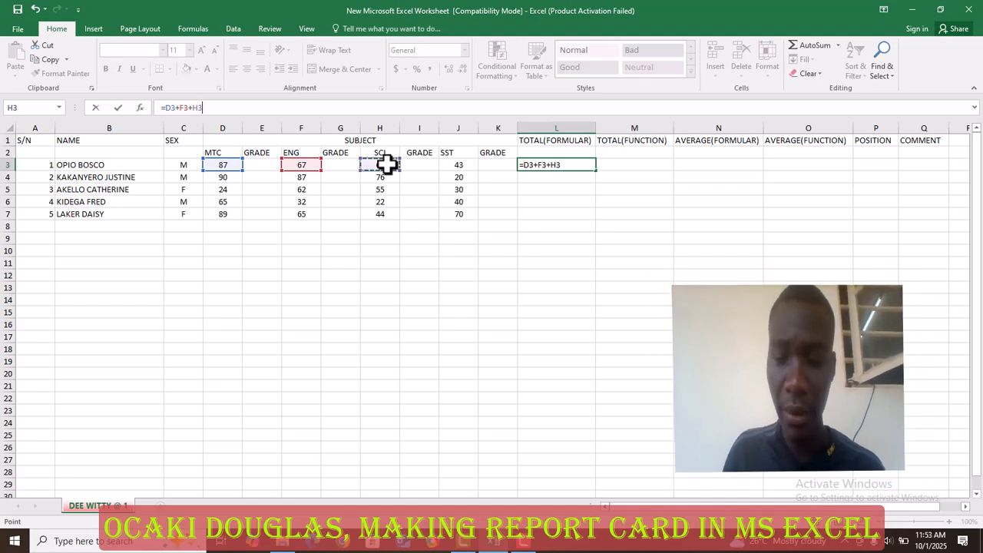
{"action": "type", "text": "+"}
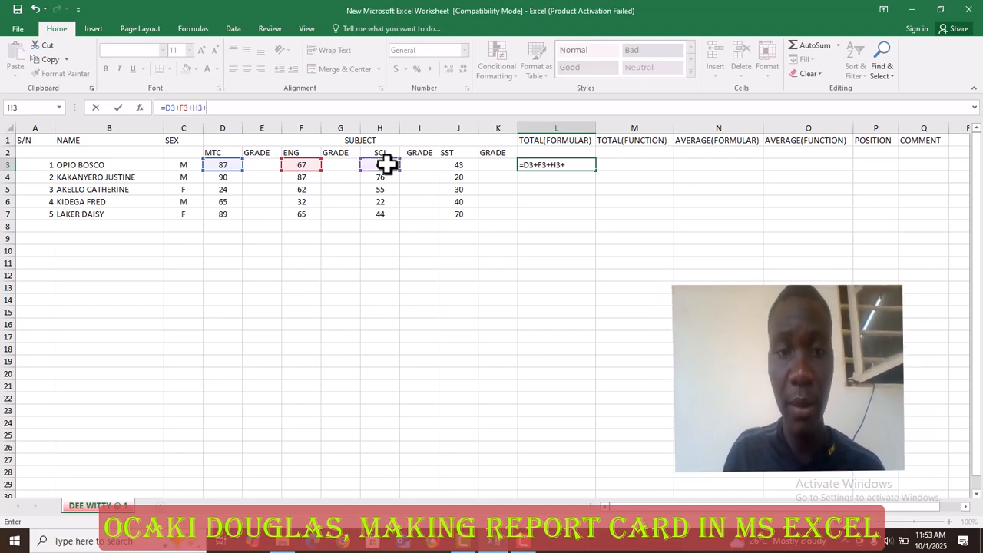
{"action": "left_click", "coordinate": [458, 165]}
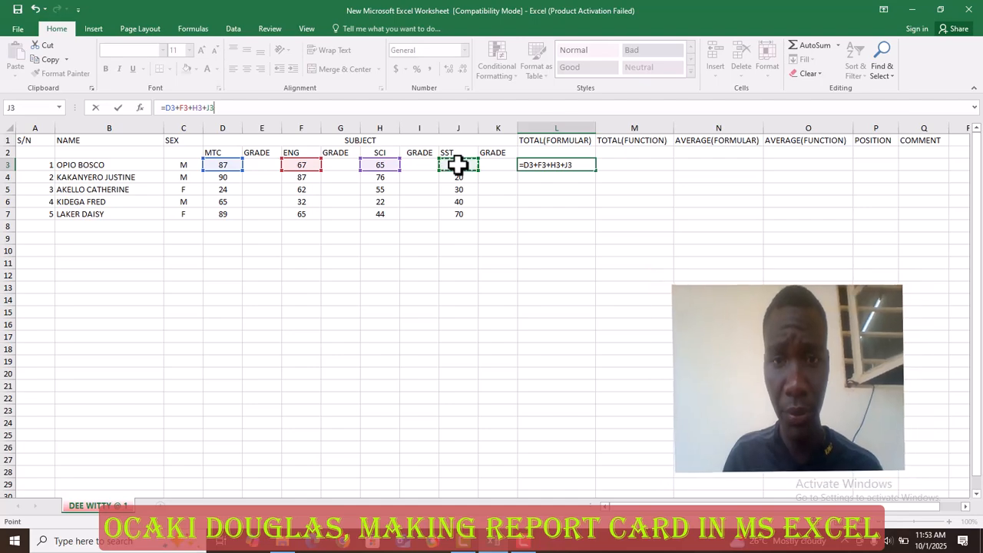
{"action": "key", "text": "Return"}
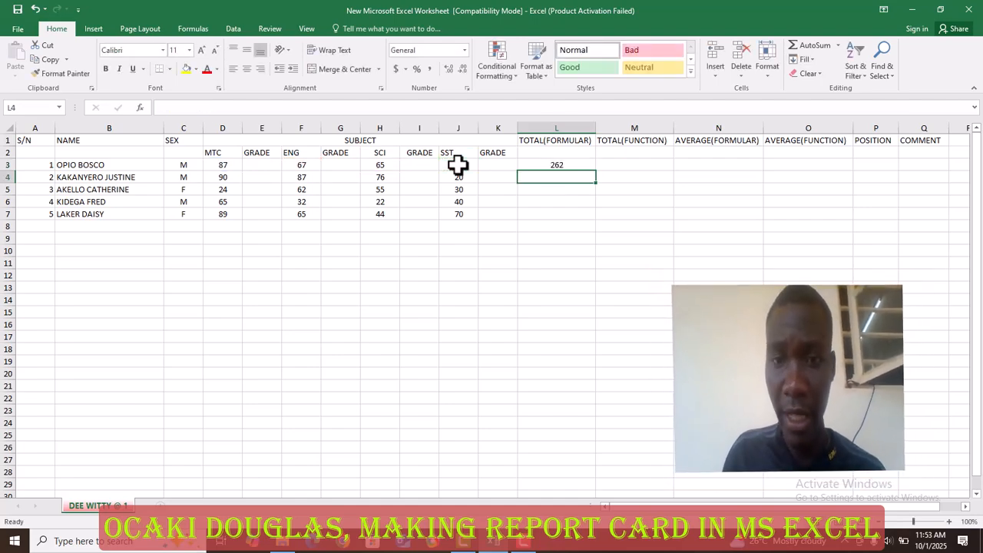
{"action": "left_click", "coordinate": [591, 164]}
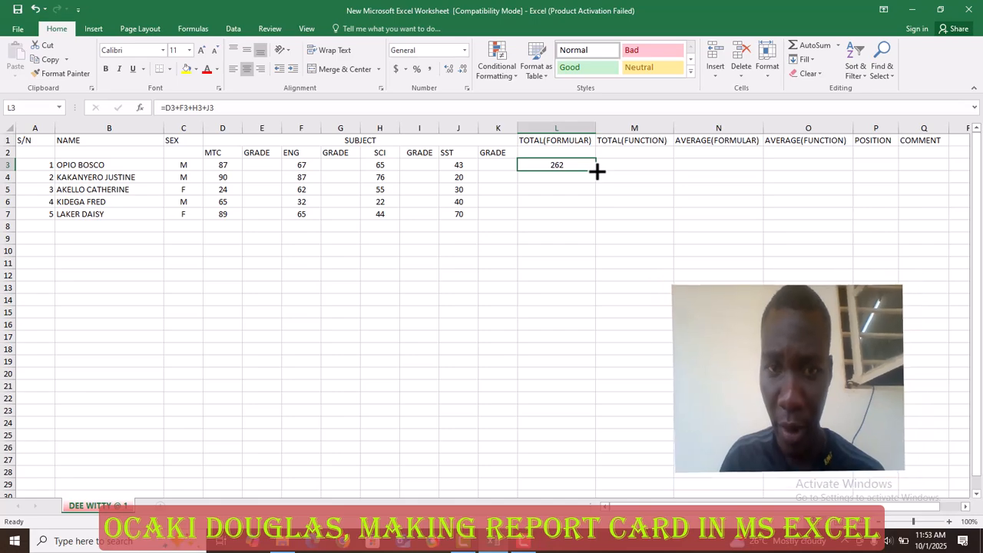
{"action": "double_click", "coordinate": [598, 172]}
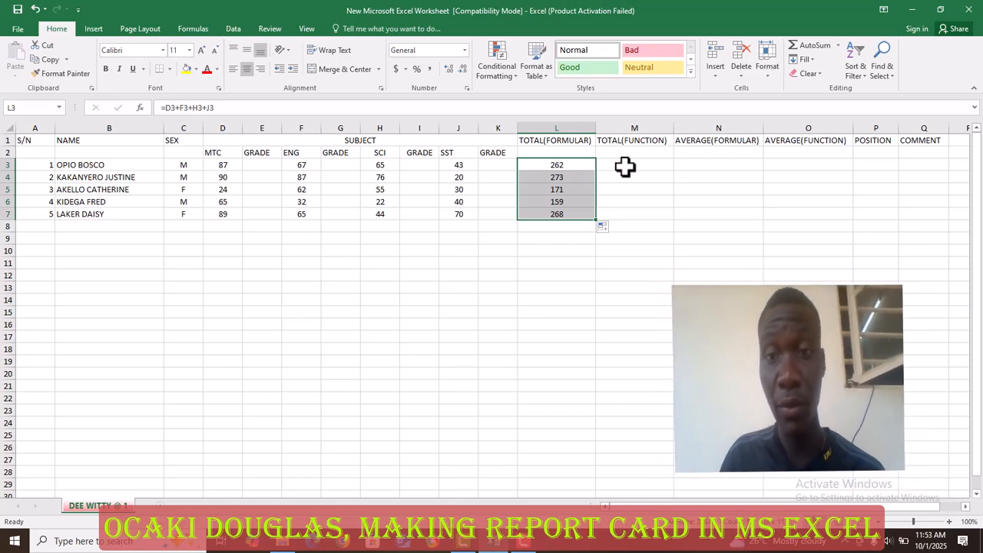
Calculate the first student's total in M3 with =SUM(D3:J3) and fill the function down to M7.
{"action": "left_click", "coordinate": [625, 167]}
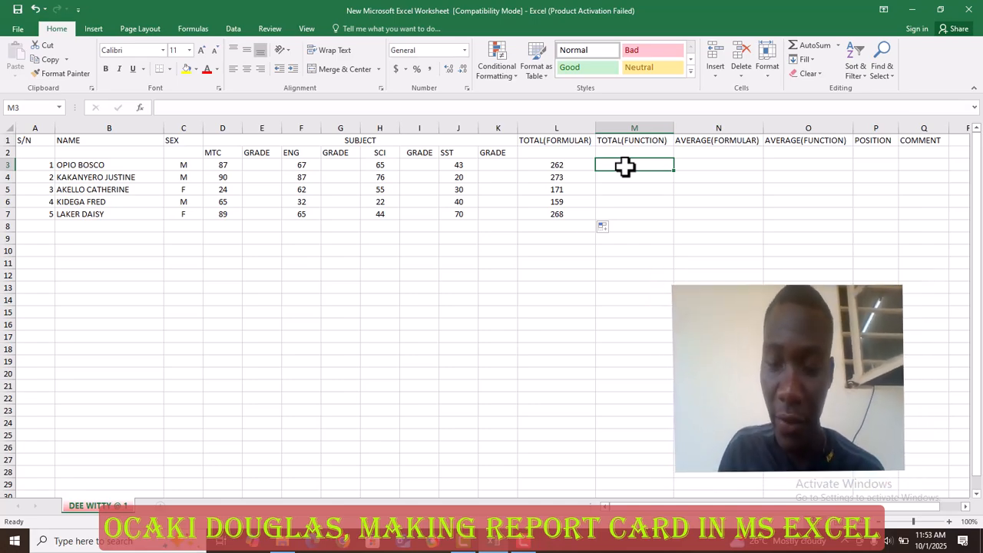
{"action": "type", "text": "="}
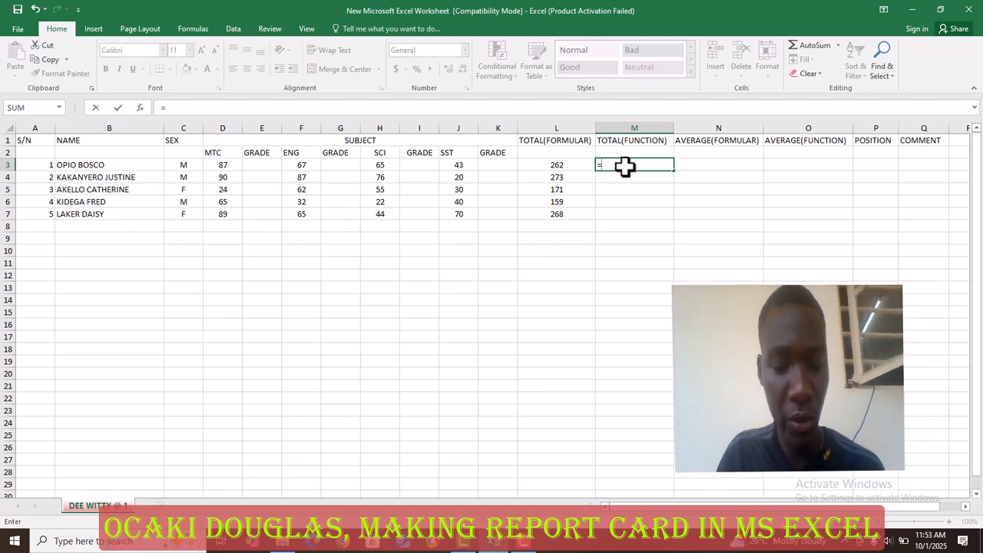
{"action": "type", "text": "su"}
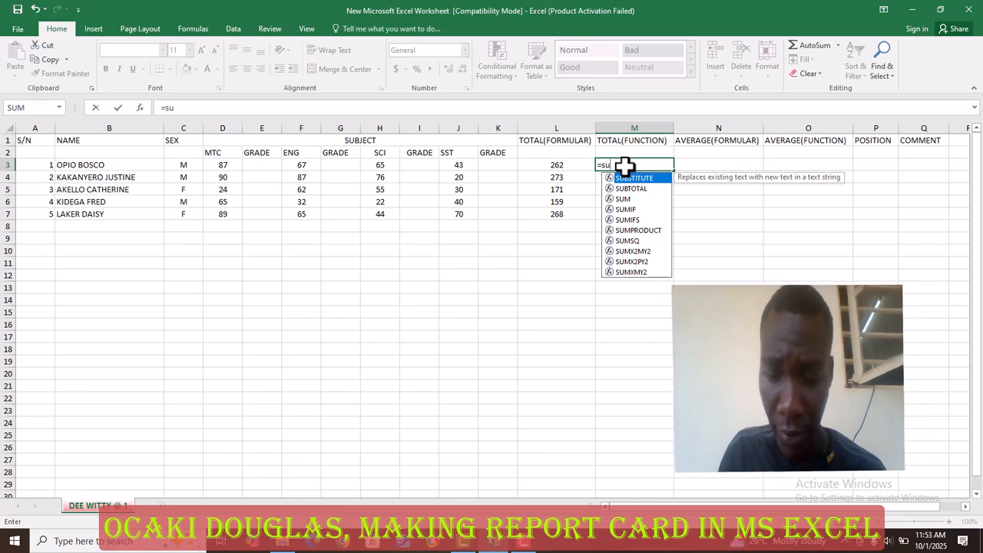
{"action": "key", "text": "BackSpace"}
{"action": "key", "text": "BackSpace"}
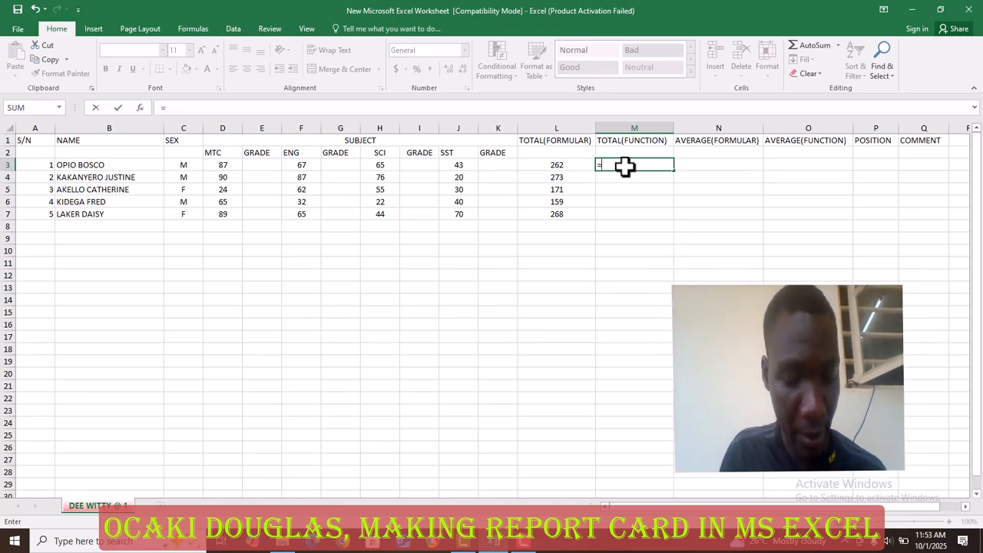
{"action": "type", "text": "SUM"}
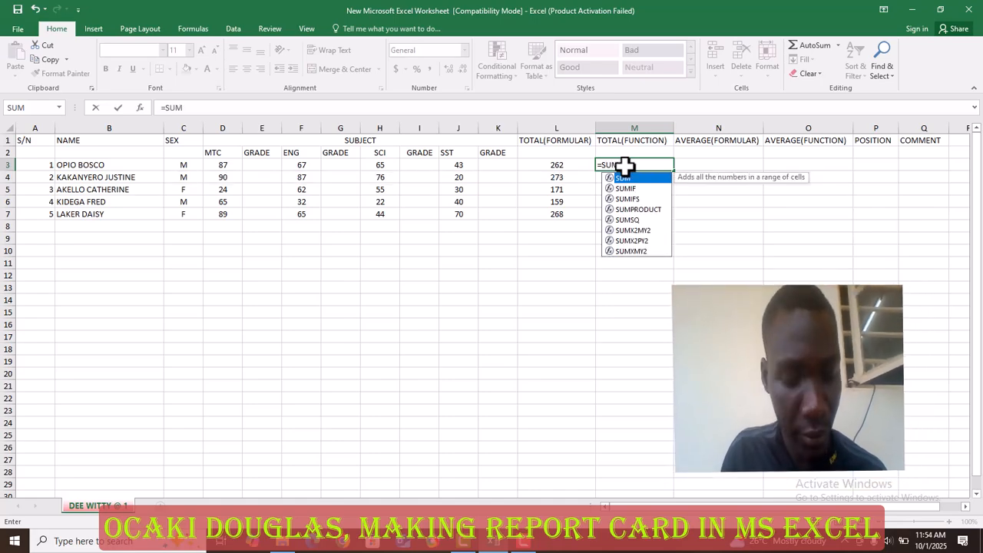
{"action": "type", "text": "("}
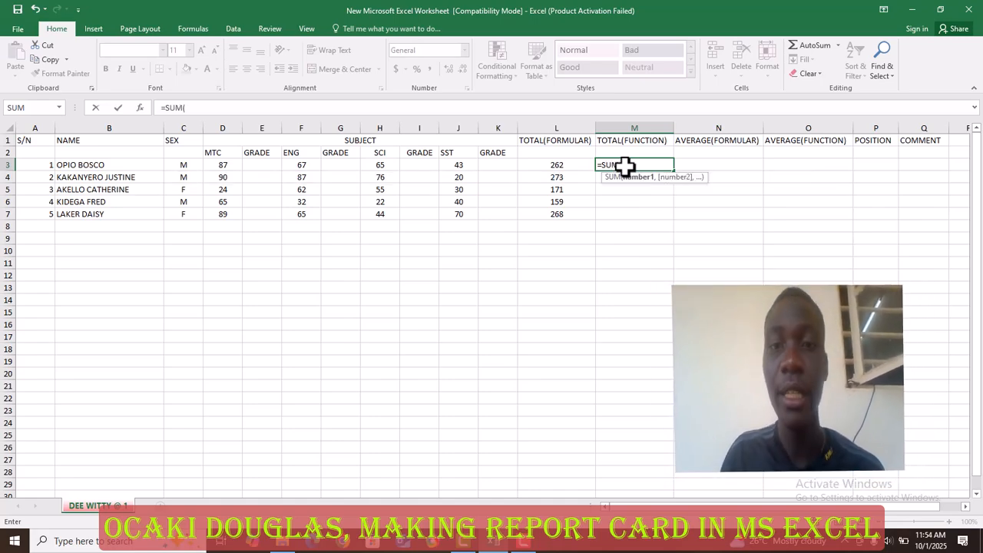
{"action": "left_click", "coordinate": [222, 167]}
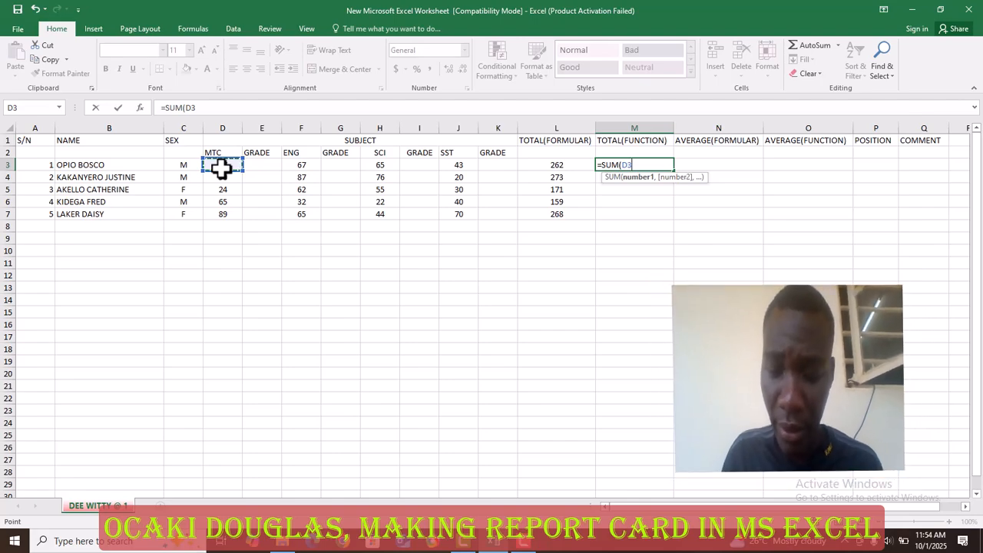
{"action": "key", "text": "F8"}
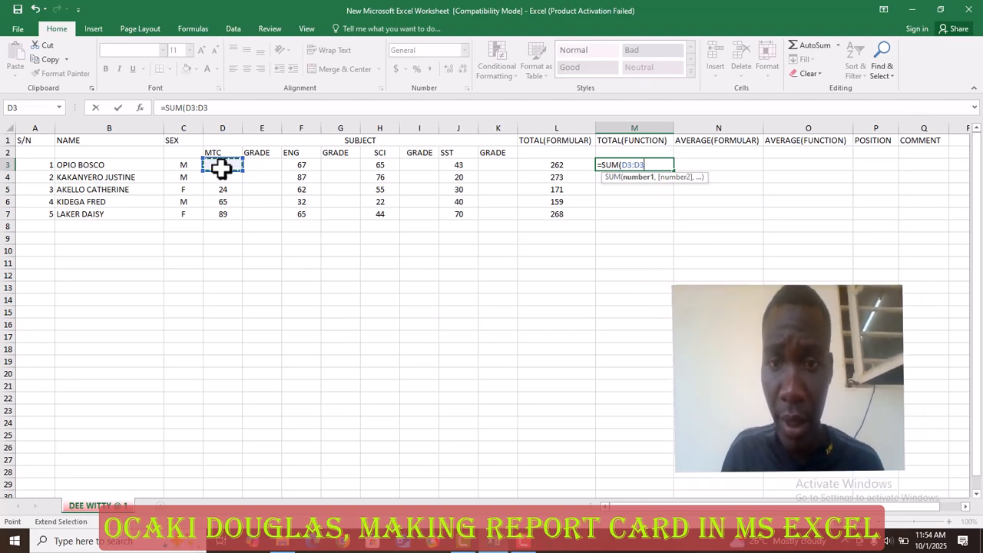
{"action": "left_click", "coordinate": [459, 165]}
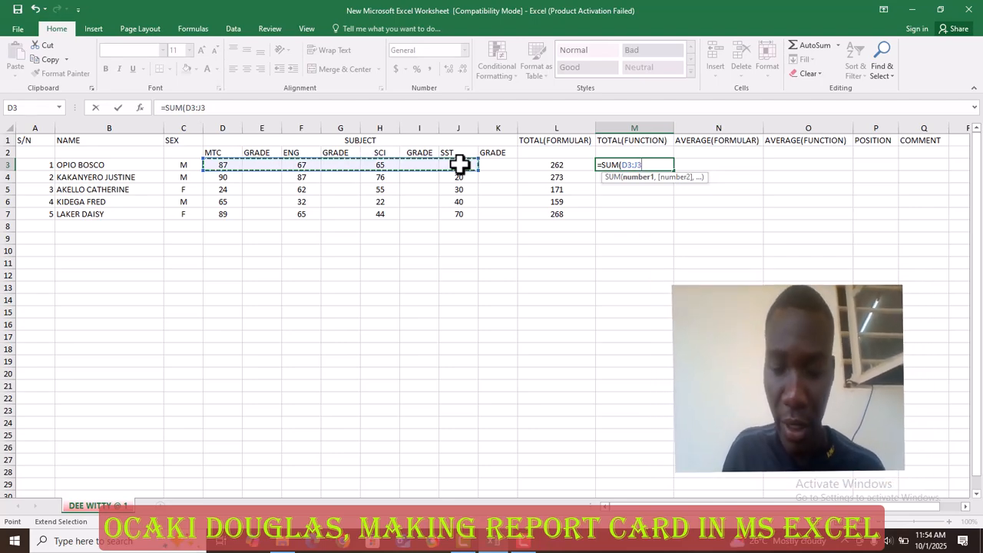
{"action": "type", "text": ")"}
{"action": "key", "text": "Return"}
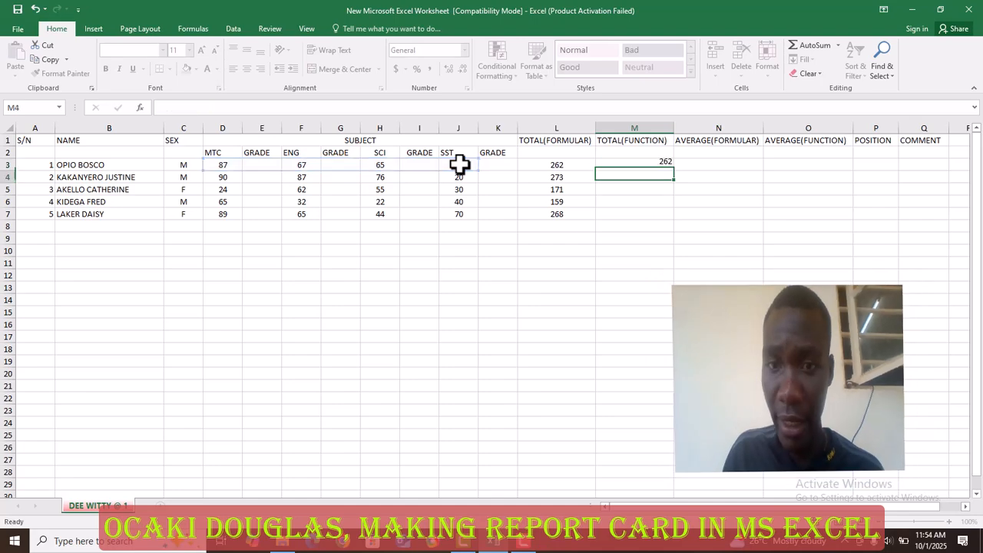
{"action": "left_click", "coordinate": [646, 159]}
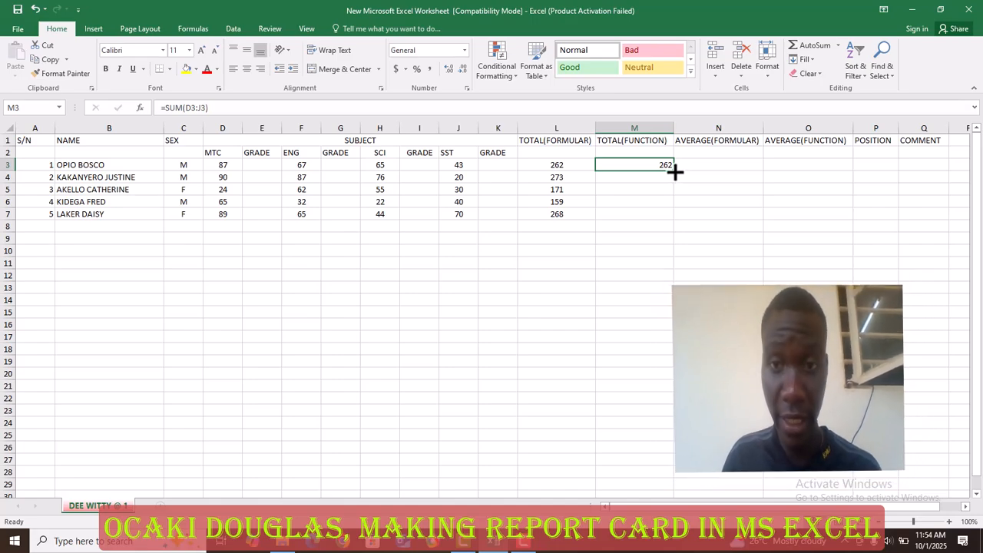
{"action": "double_click", "coordinate": [674, 170]}
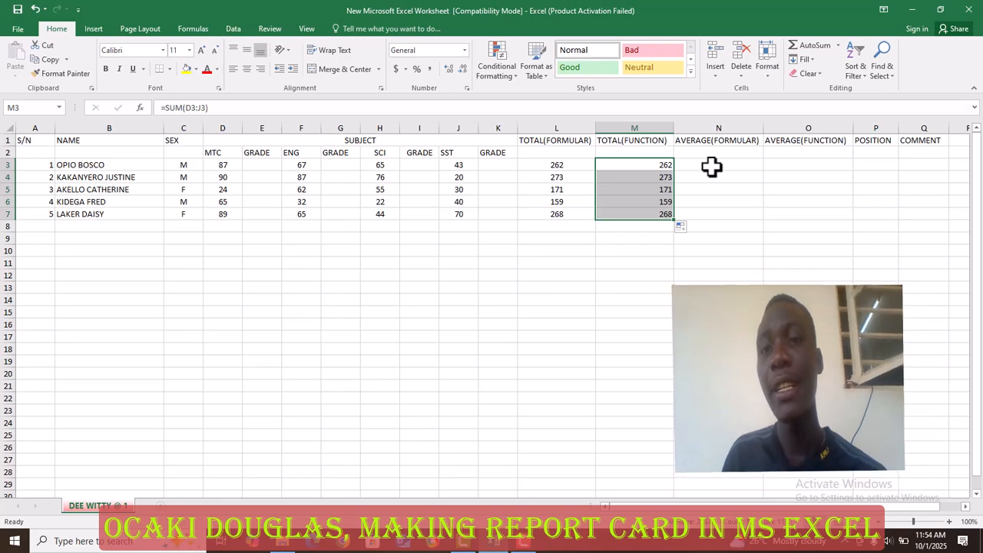
Calculate the first student's average in N3 with =L3/4 and fill the formula down to N7.
{"action": "left_click", "coordinate": [712, 167]}
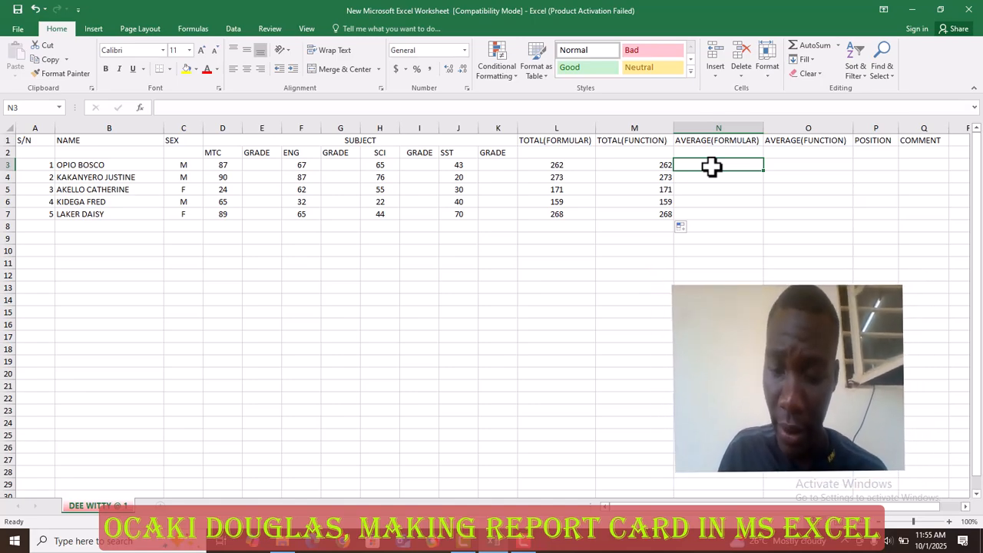
{"action": "type", "text": "="}
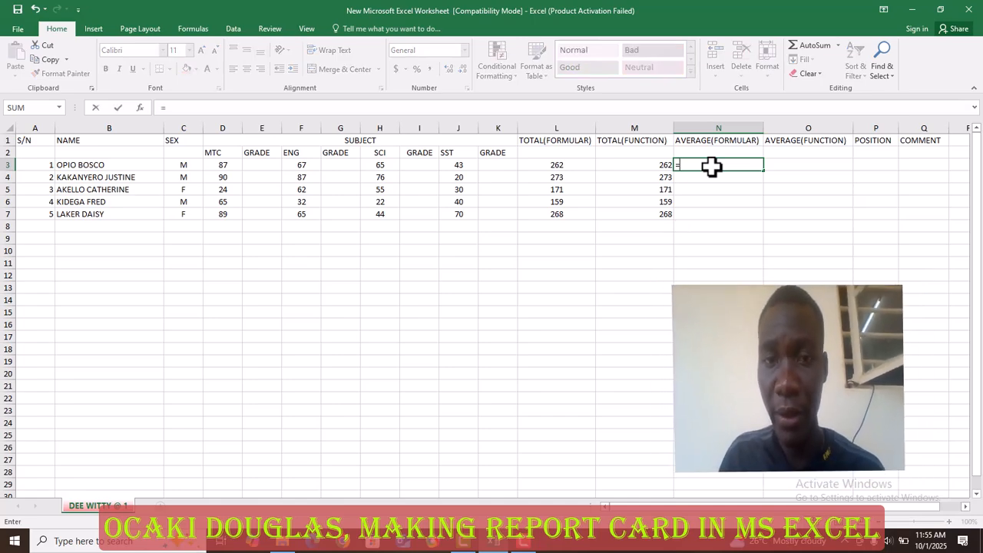
{"action": "left_click", "coordinate": [560, 166]}
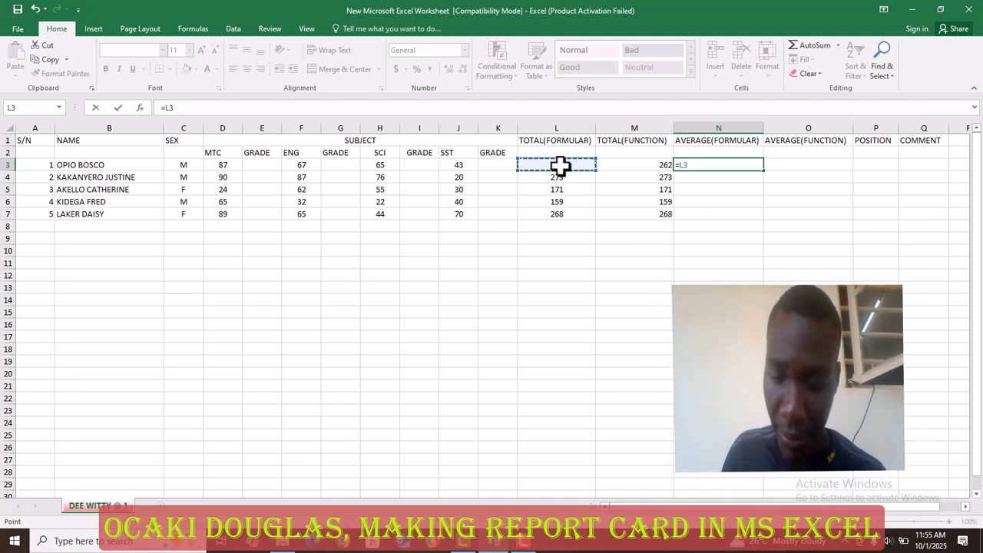
{"action": "type", "text": "/"}
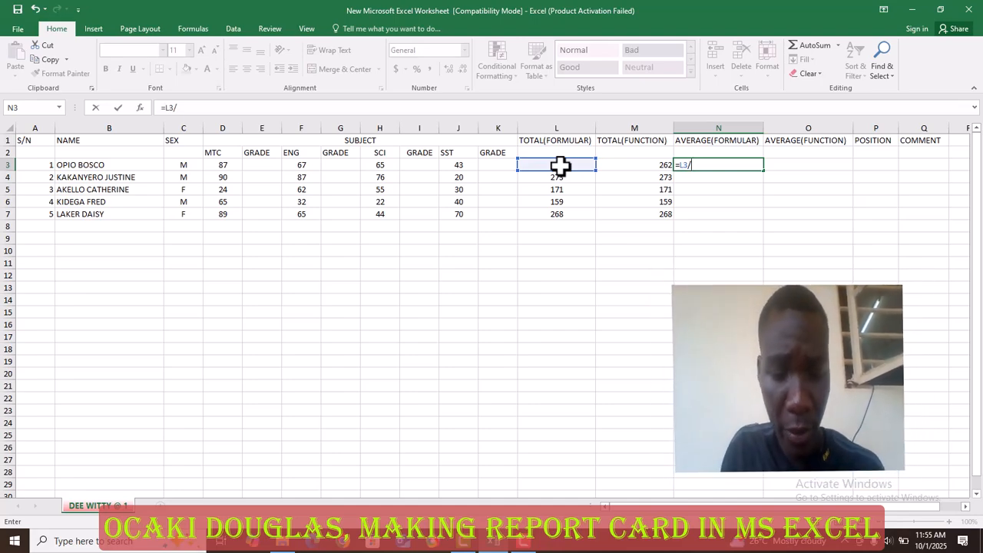
{"action": "type", "text": "4"}
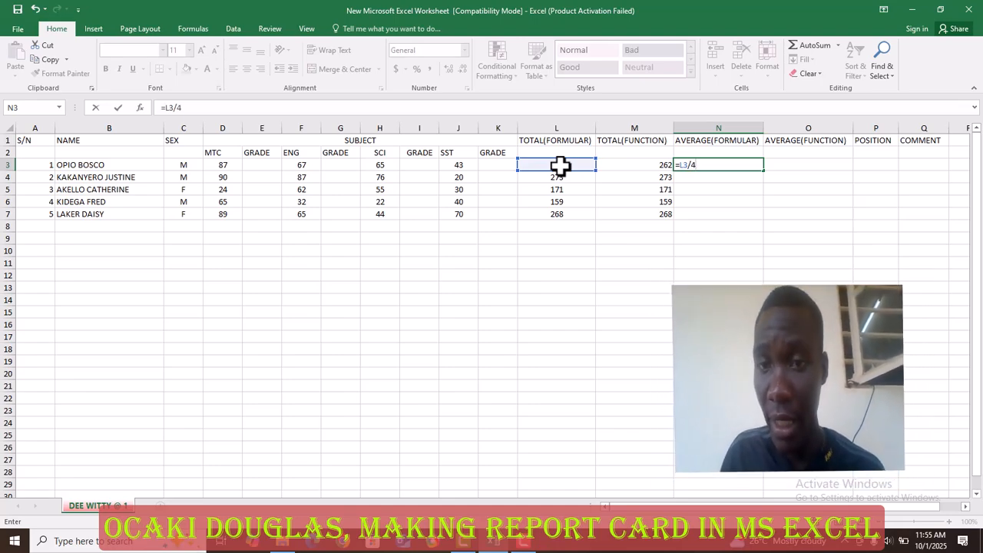
{"action": "key", "text": "Return"}
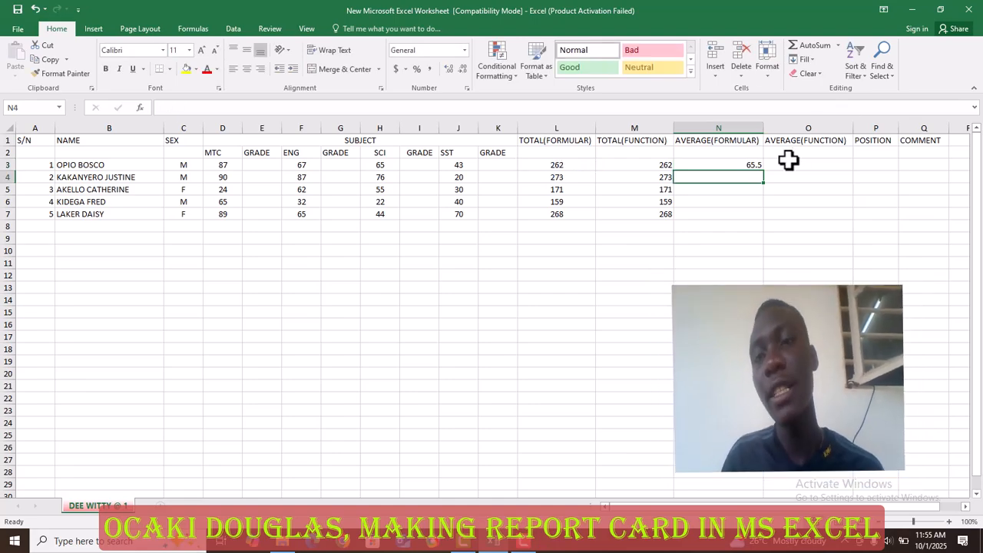
{"action": "left_click", "coordinate": [751, 167]}
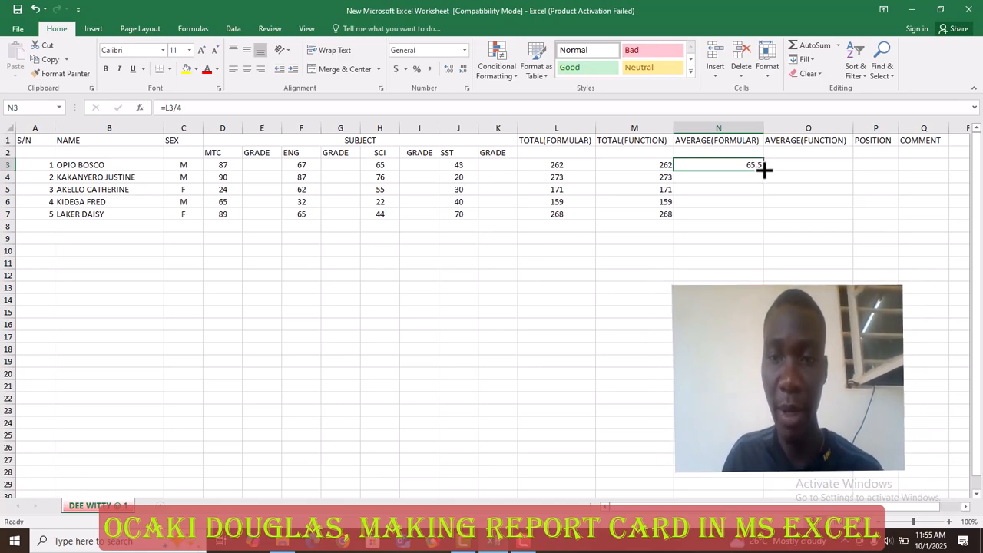
{"action": "double_click", "coordinate": [764, 170]}
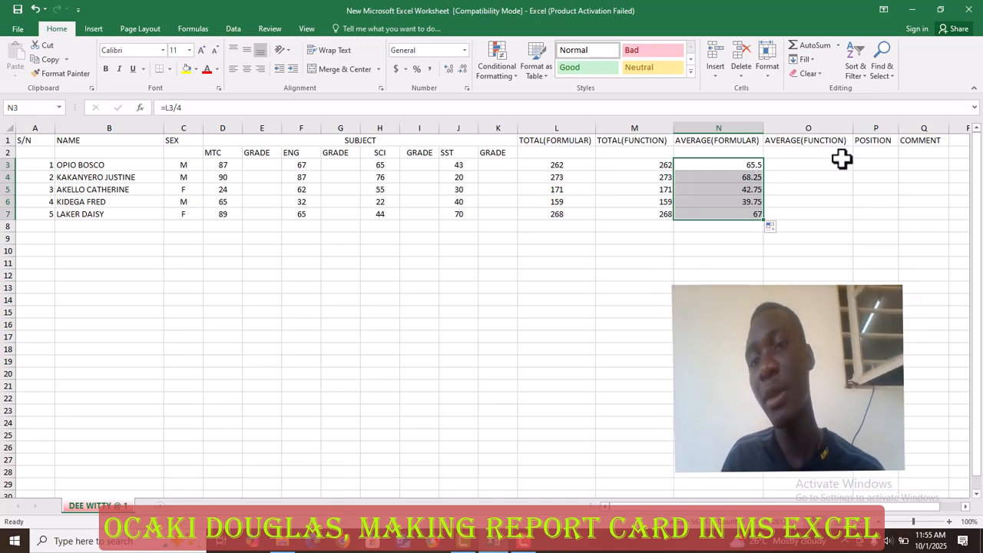
Calculate the first student's average in O3 with =AVERAGE(D3:J3) and fill the function down to O7.
{"action": "left_click", "coordinate": [797, 164]}
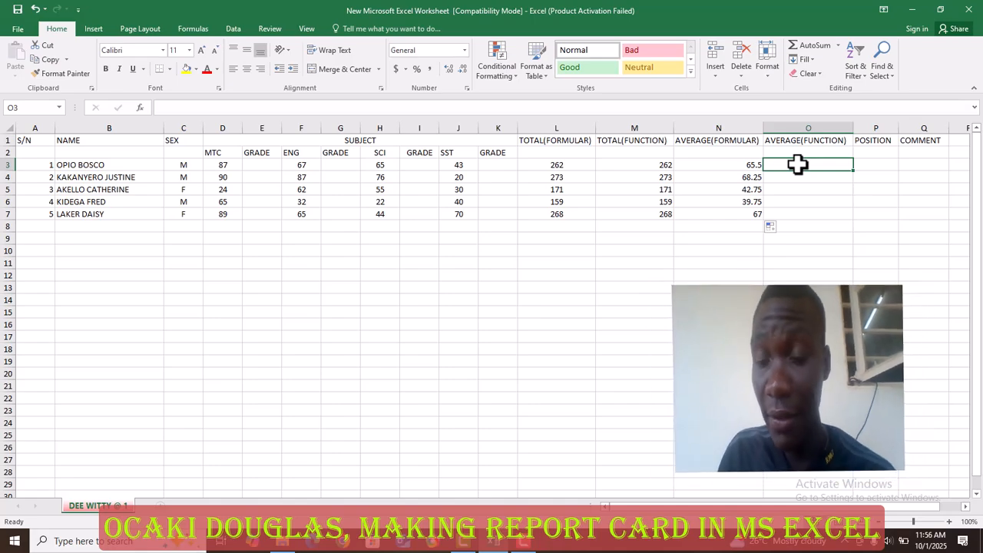
{"action": "type", "text": "=A"}
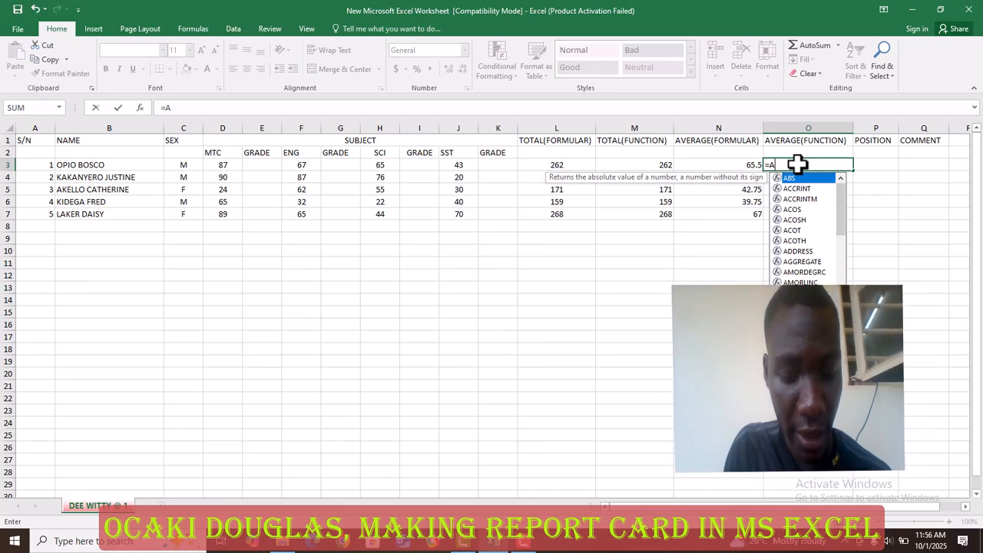
{"action": "type", "text": "VERA"}
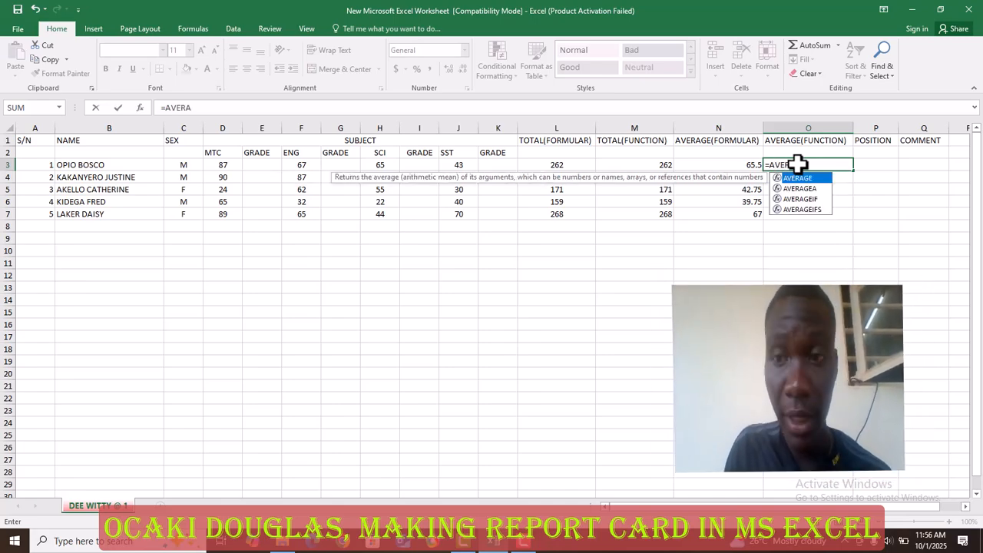
{"action": "type", "text": "GE"}
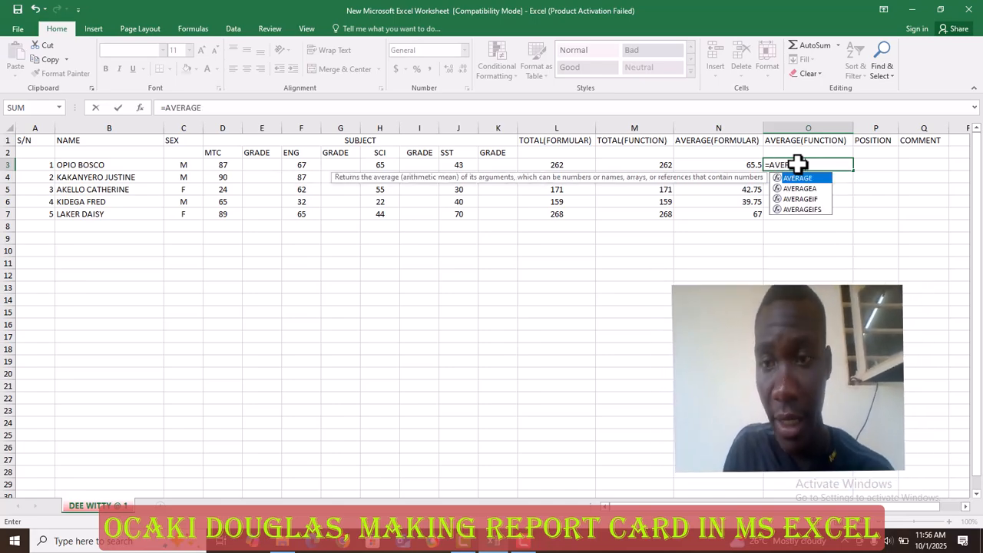
{"action": "type", "text": "("}
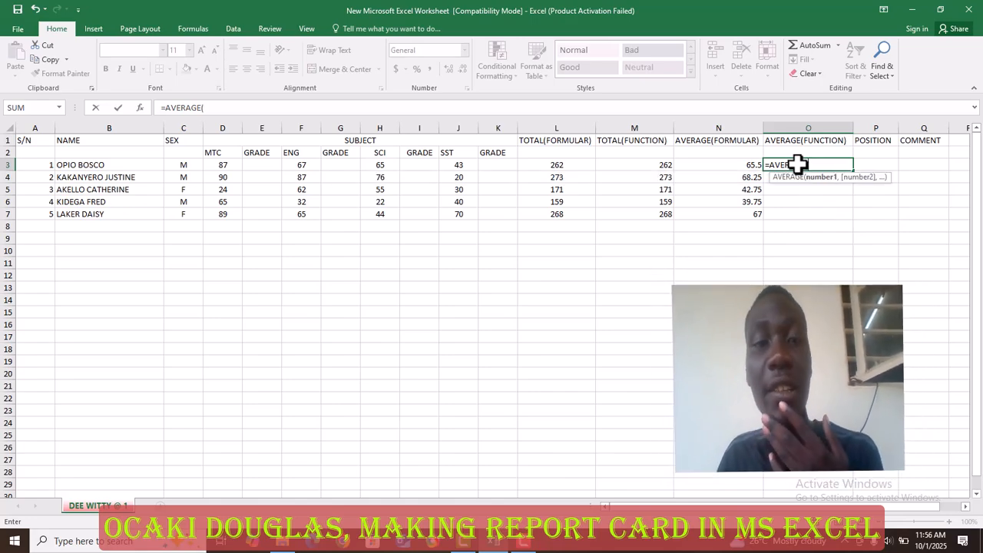
{"action": "left_click", "coordinate": [222, 165]}
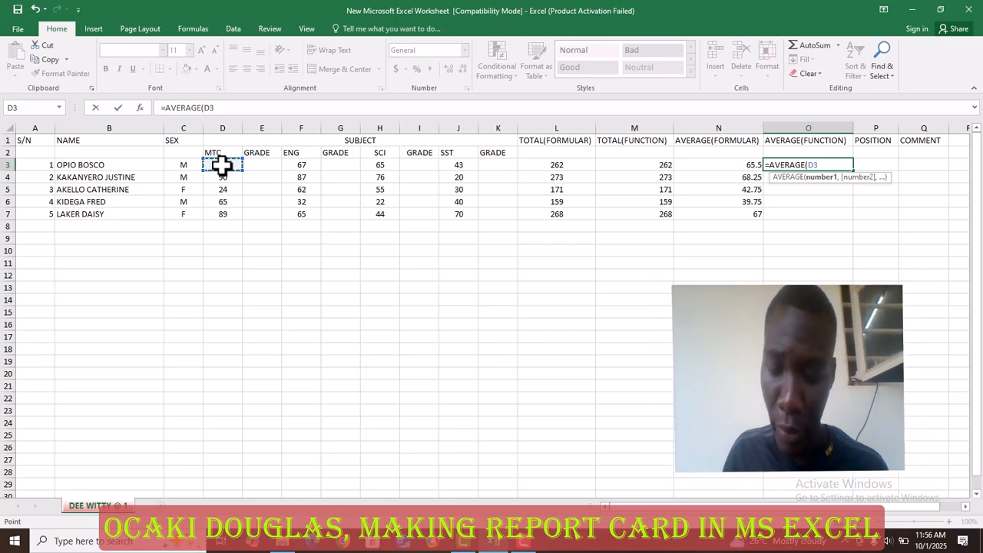
{"action": "key", "text": "F8"}
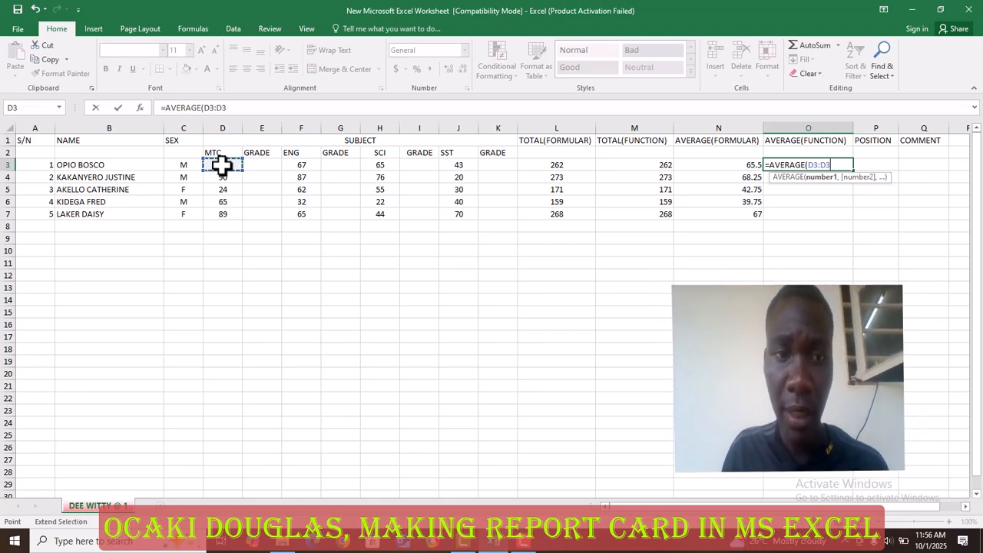
{"action": "left_click", "coordinate": [459, 165]}
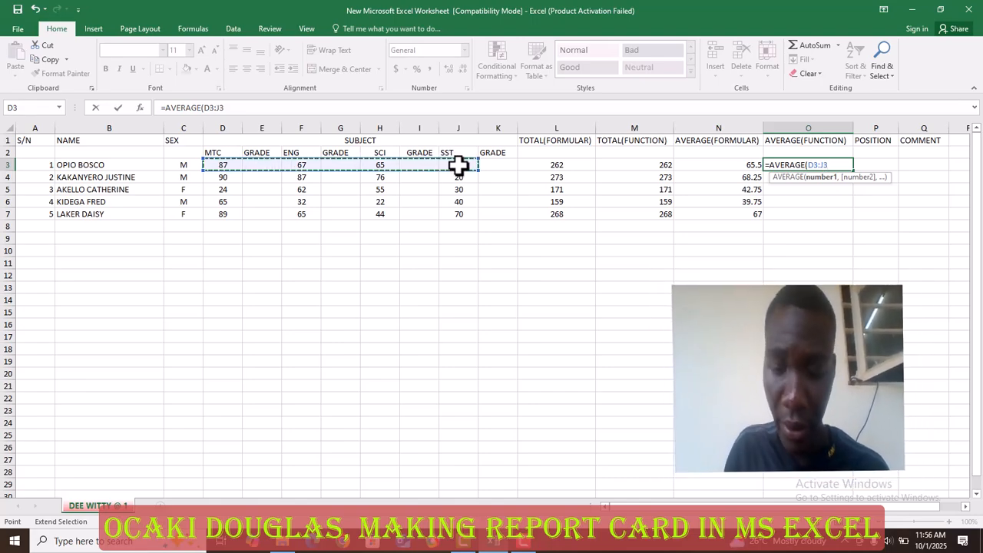
{"action": "key", "text": "Return"}
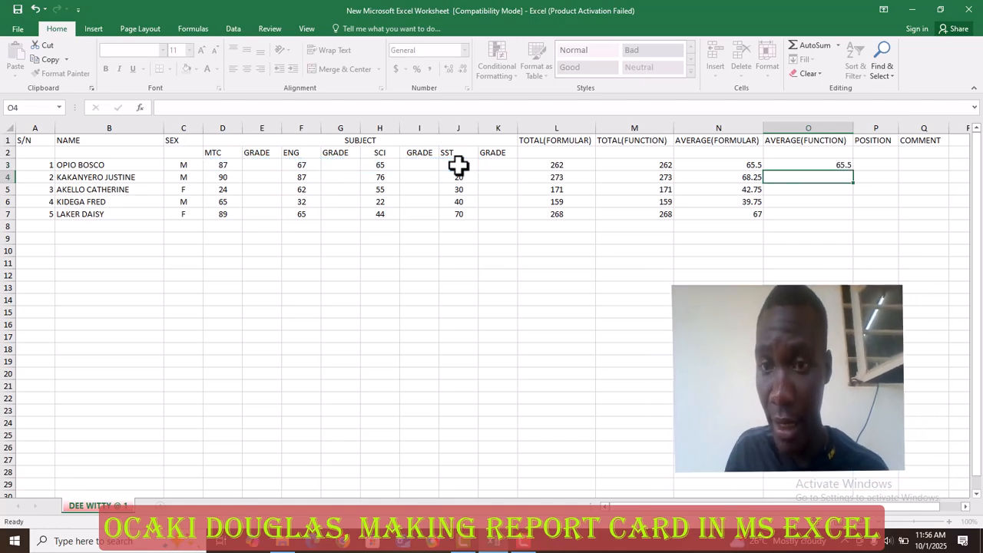
{"action": "left_click", "coordinate": [846, 166]}
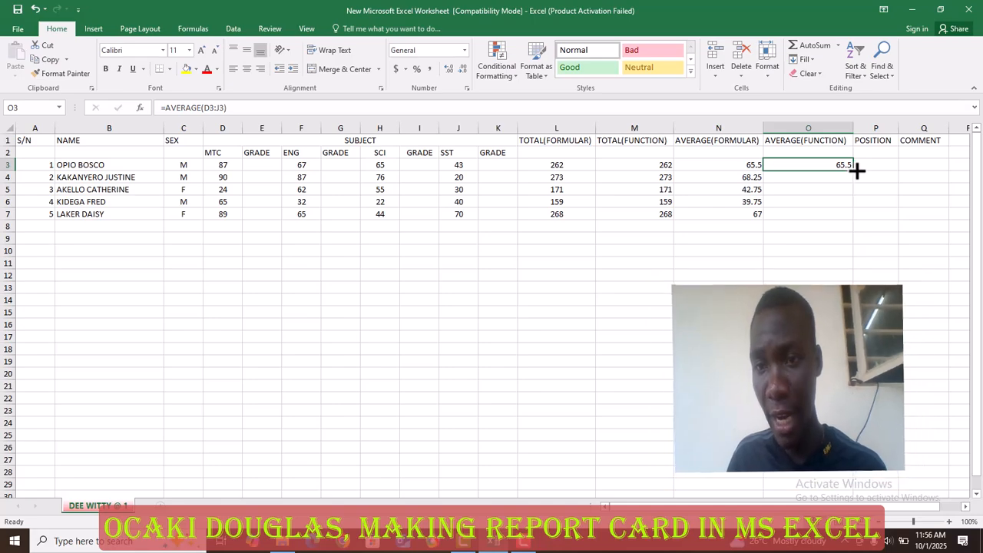
{"action": "double_click", "coordinate": [857, 170]}
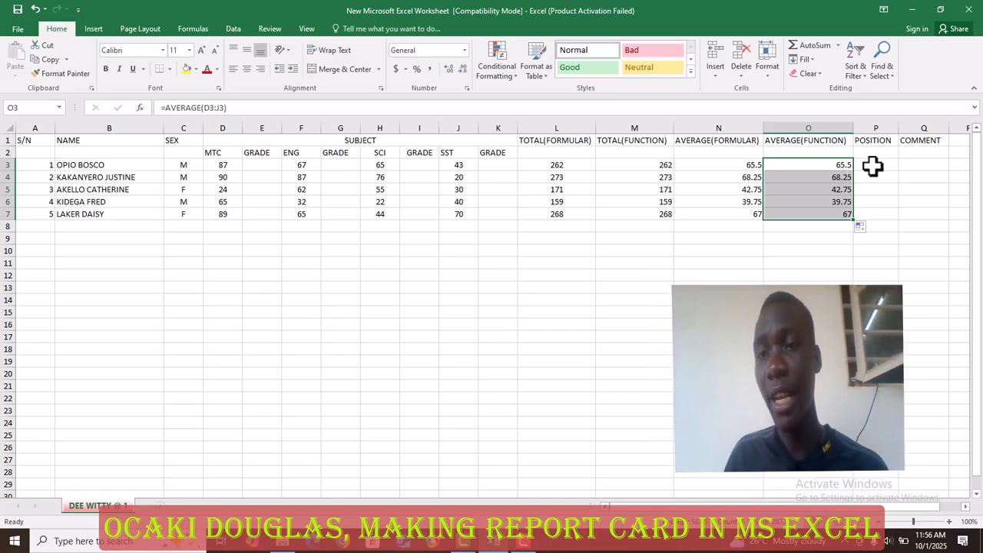
Write the first student's position formula in P3 as =RANK(N3,N3:N7).
{"action": "left_click", "coordinate": [873, 166]}
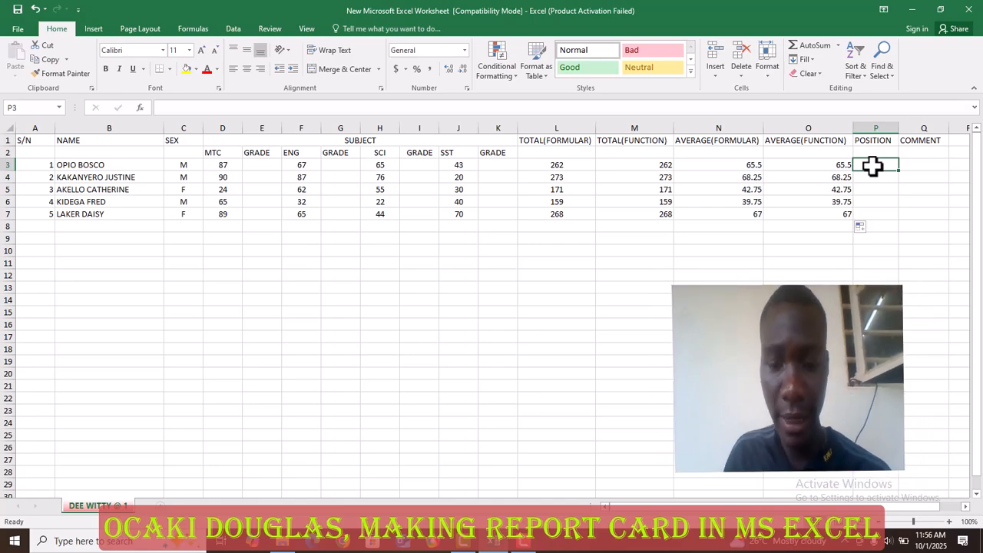
{"action": "type", "text": "="}
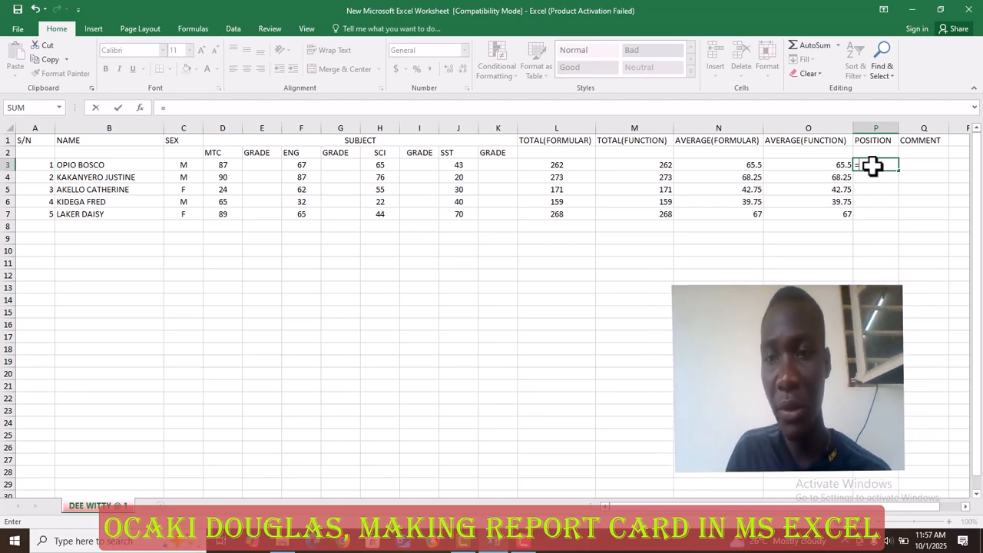
{"action": "type", "text": "R"}
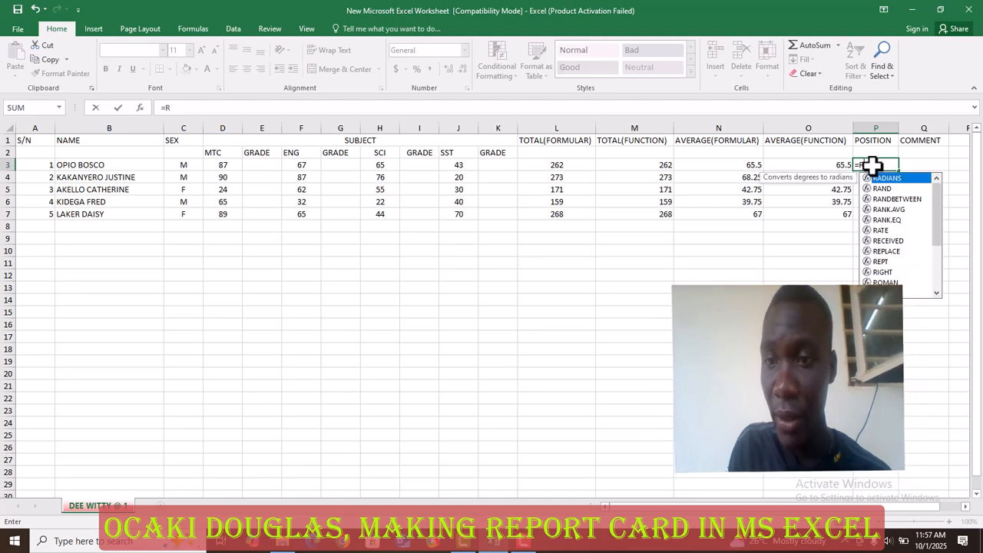
{"action": "type", "text": "ANK"}
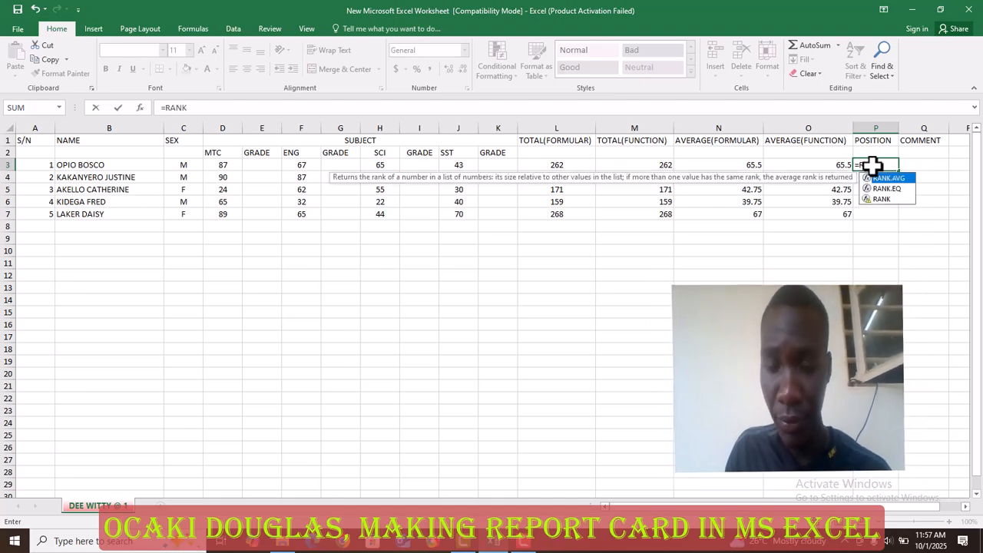
{"action": "type", "text": "("}
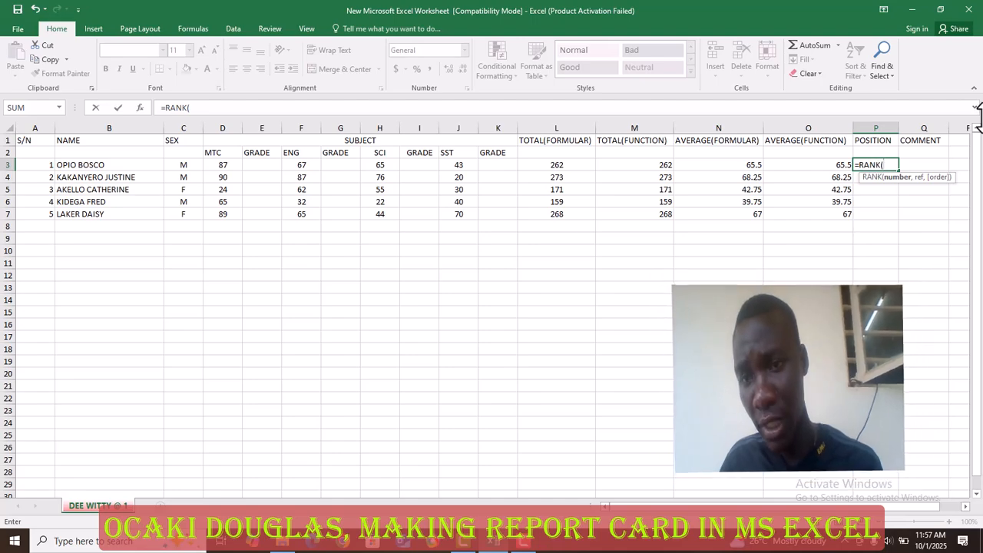
{"action": "left_click", "coordinate": [748, 163]}
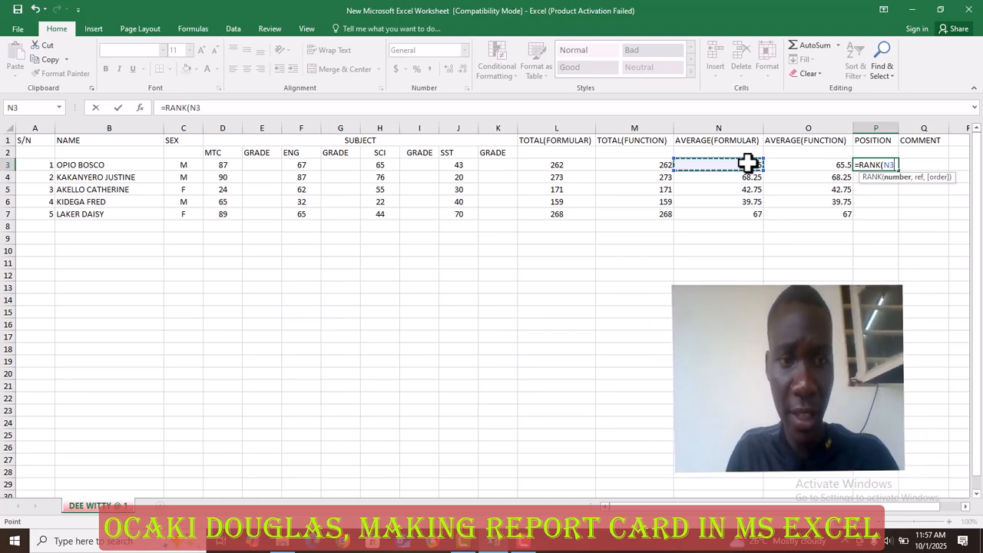
{"action": "type", "text": ","}
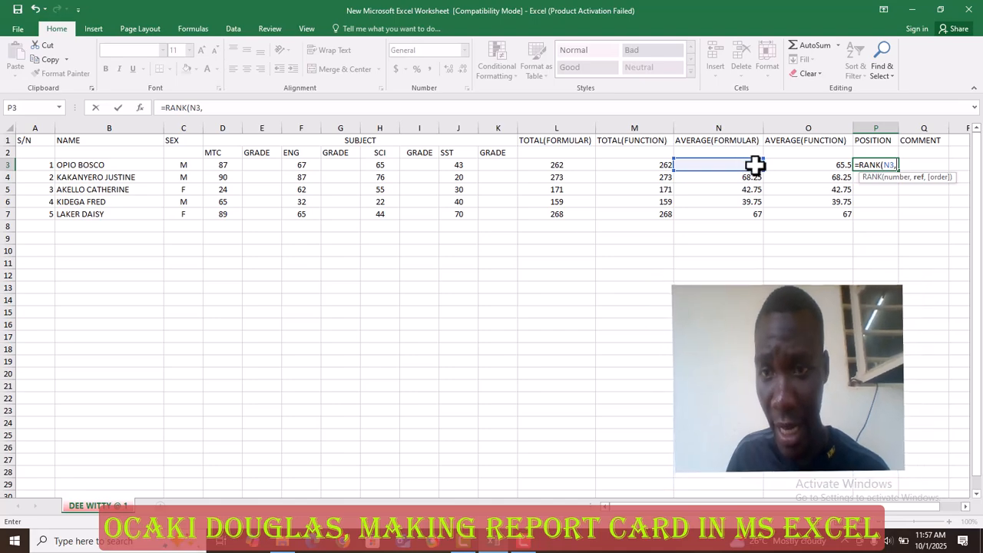
{"action": "left_click_drag", "start_coordinate": [751, 165], "coordinate": [756, 212]}
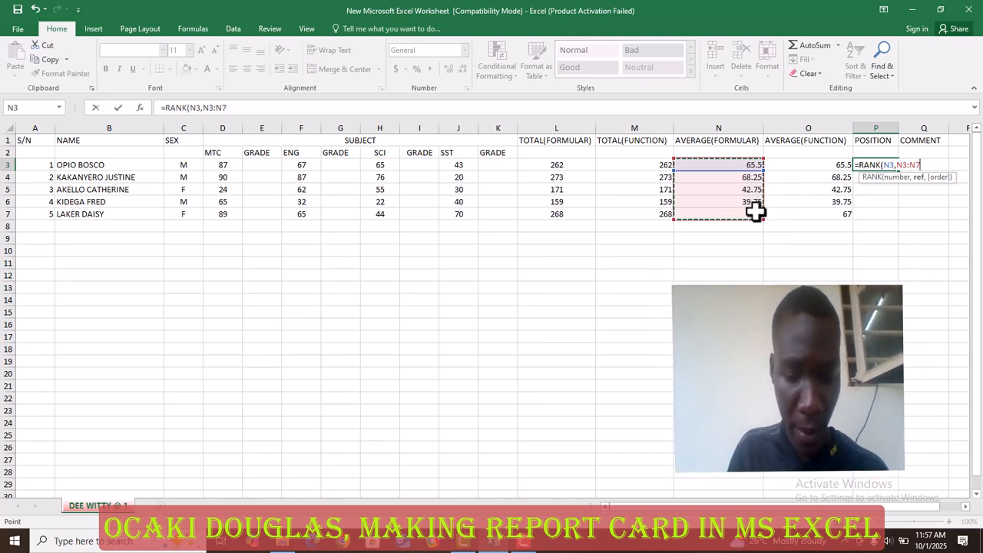
{"action": "type", "text": ")"}
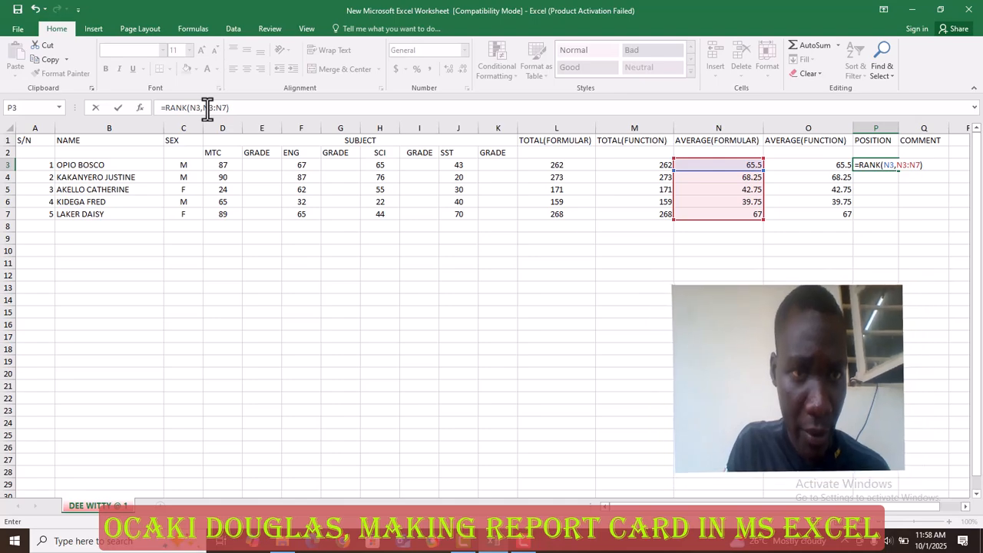
Lock the rows of the ranking range in P3 as N$3:N$7 and fill the formula down to P7.
{"action": "type", "text": "$"}
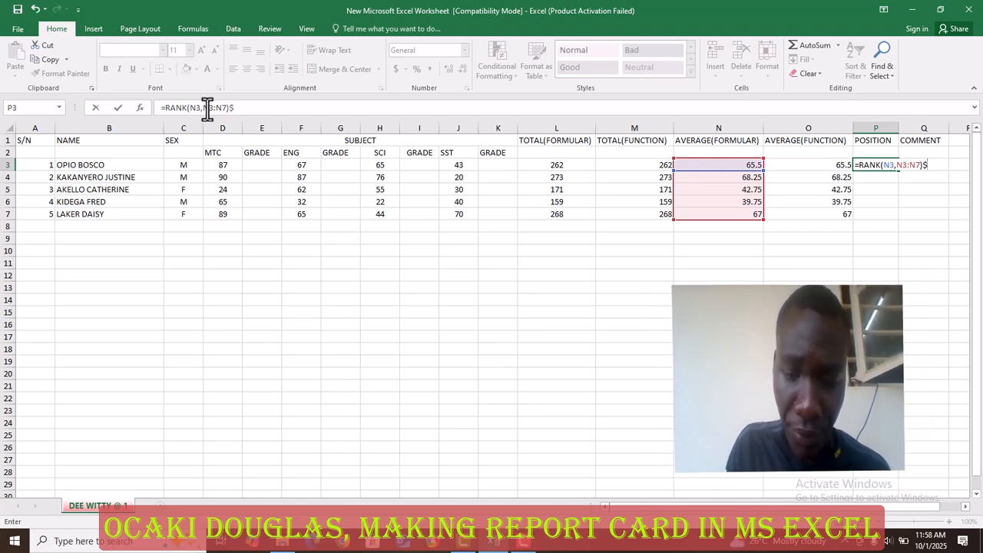
{"action": "key", "text": "BackSpace"}
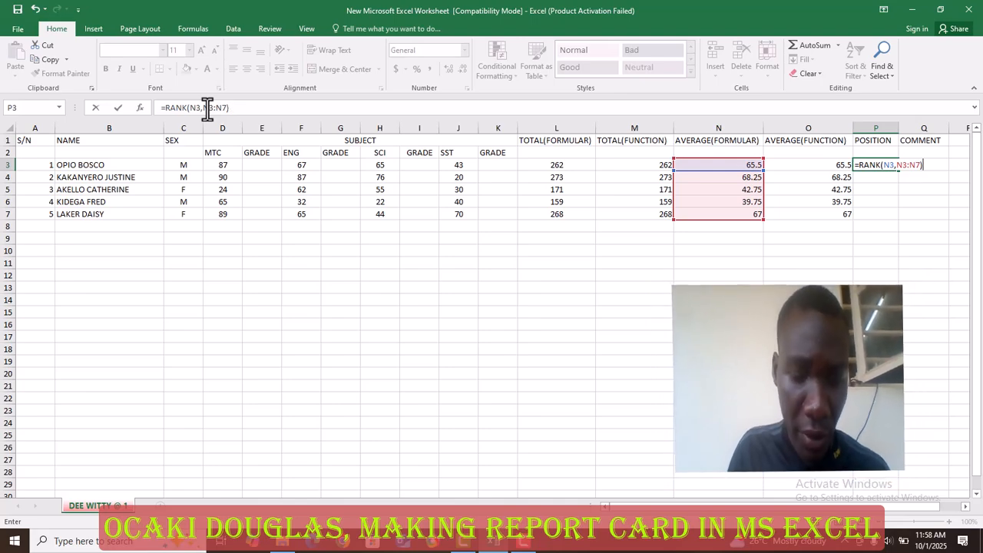
{"action": "left_click", "coordinate": [207, 107]}
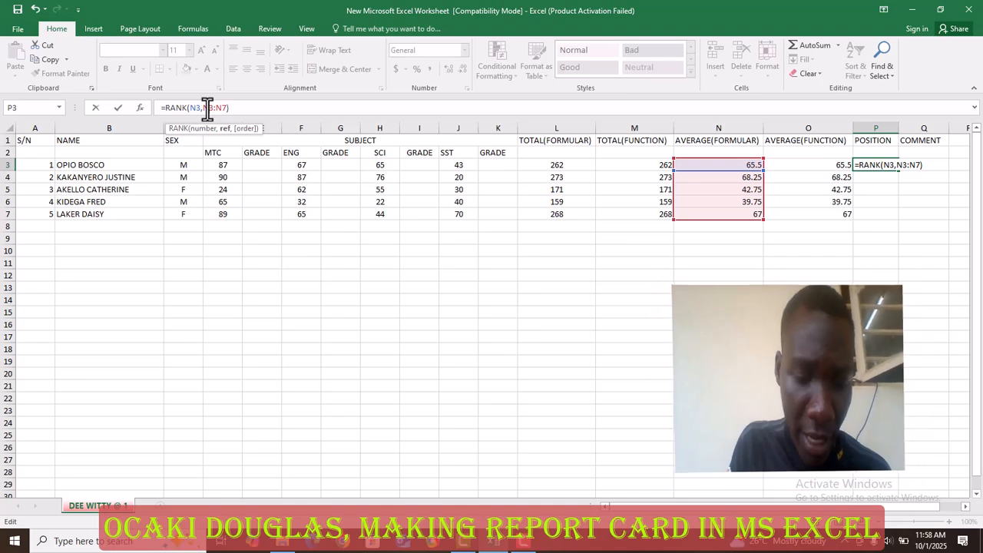
{"action": "type", "text": "$"}
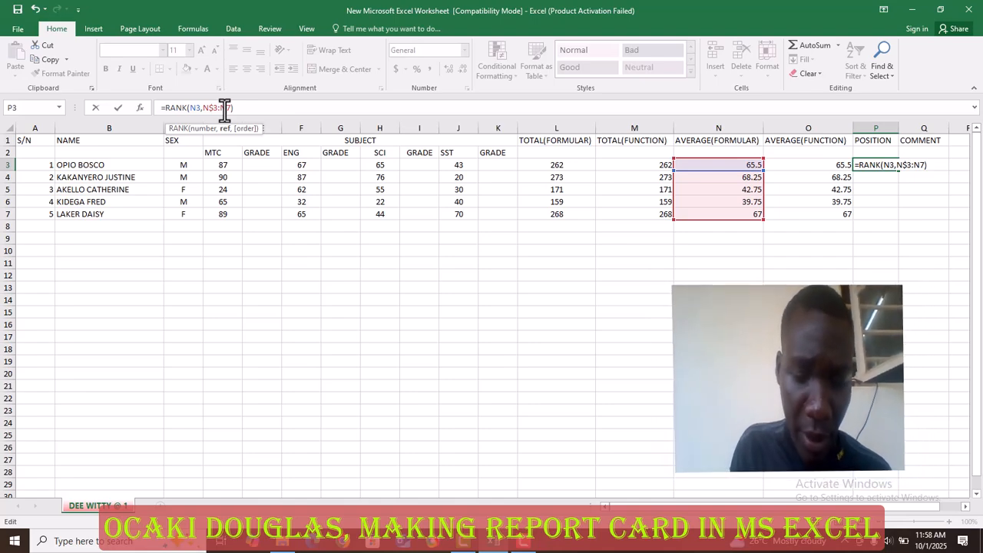
{"action": "type", "text": "$"}
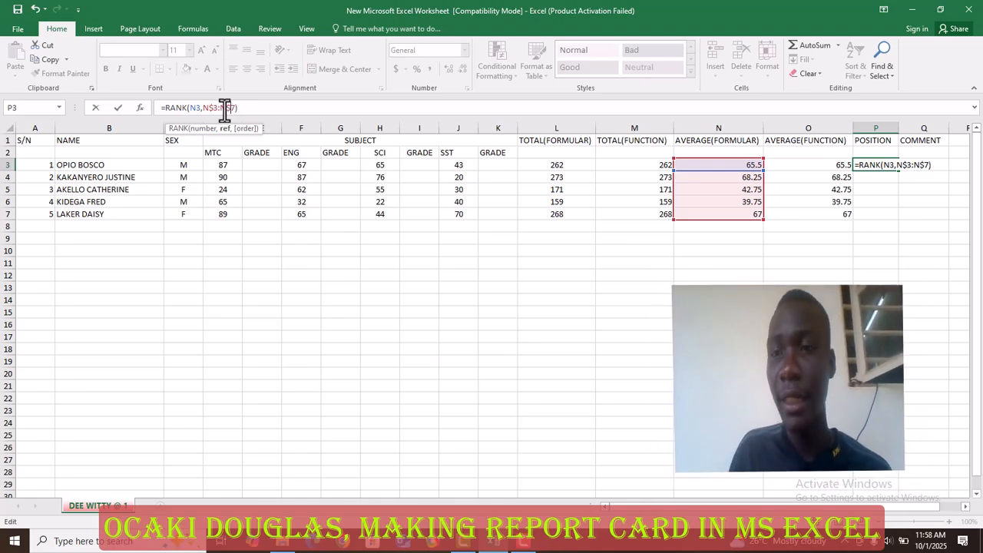
{"action": "key", "text": "Return"}
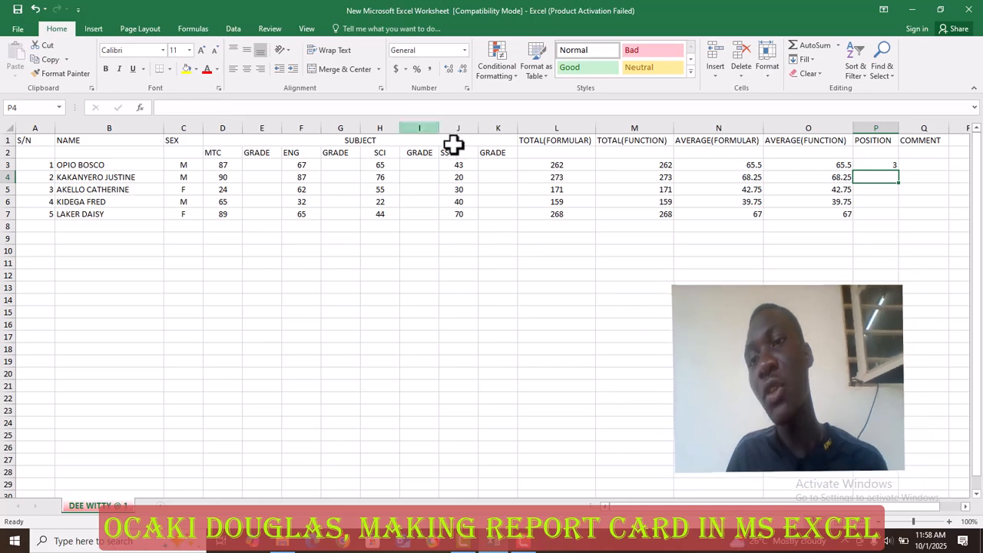
{"action": "left_click", "coordinate": [885, 157]}
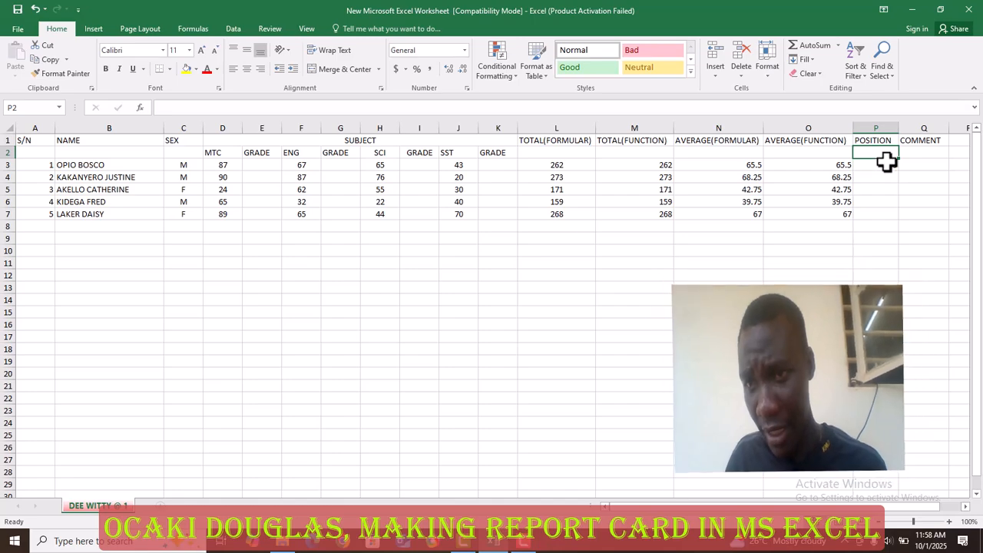
{"action": "left_click", "coordinate": [888, 165]}
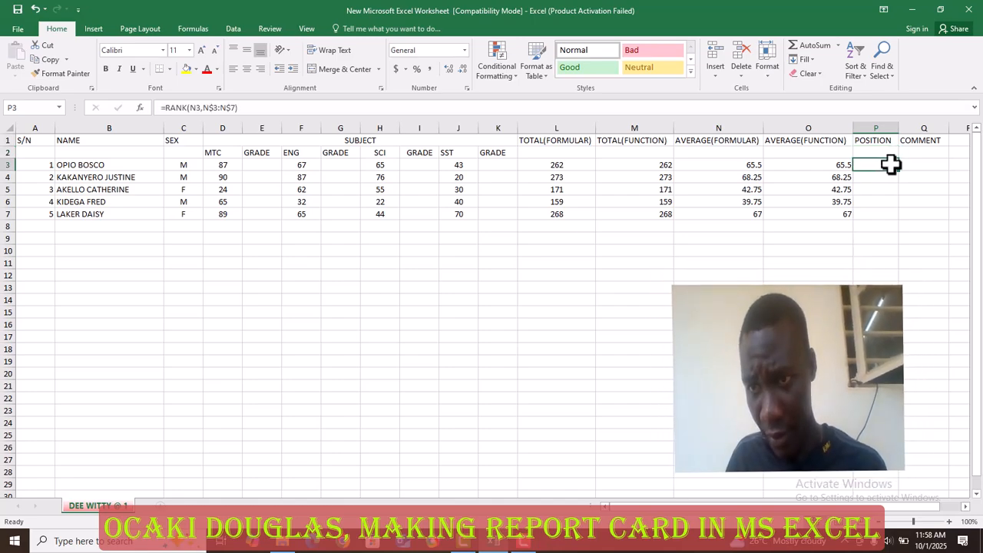
{"action": "left_click_drag", "start_coordinate": [899, 172], "coordinate": [896, 216]}
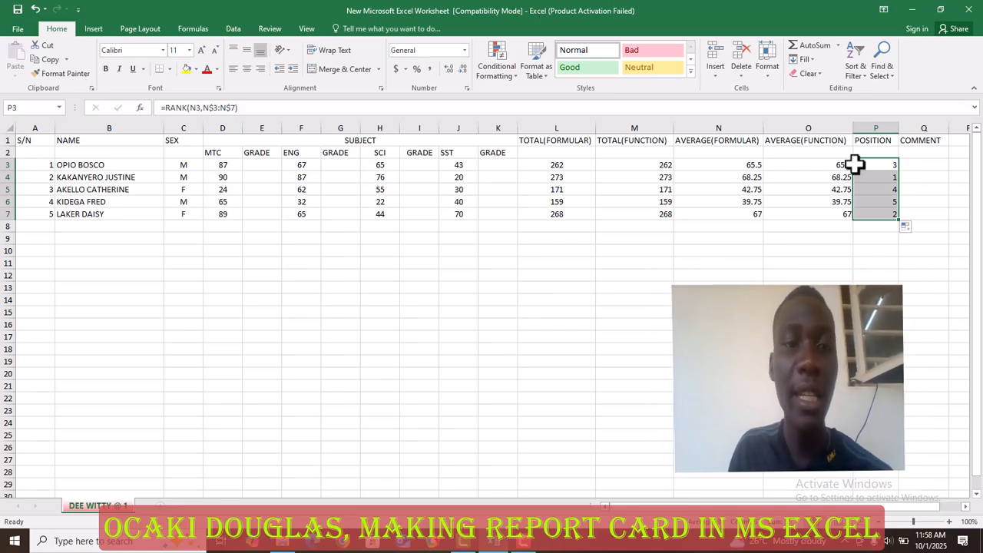
Start the first student's MTC grade formula in E3 with =IF(D3>74,"D1", leaving the false value open.
{"action": "left_click", "coordinate": [256, 168]}
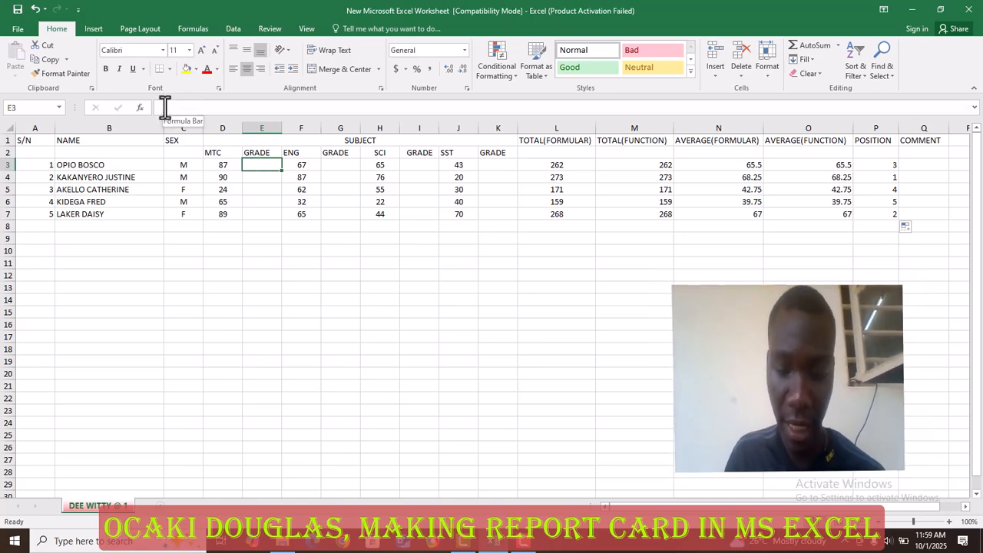
{"action": "type", "text": "="}
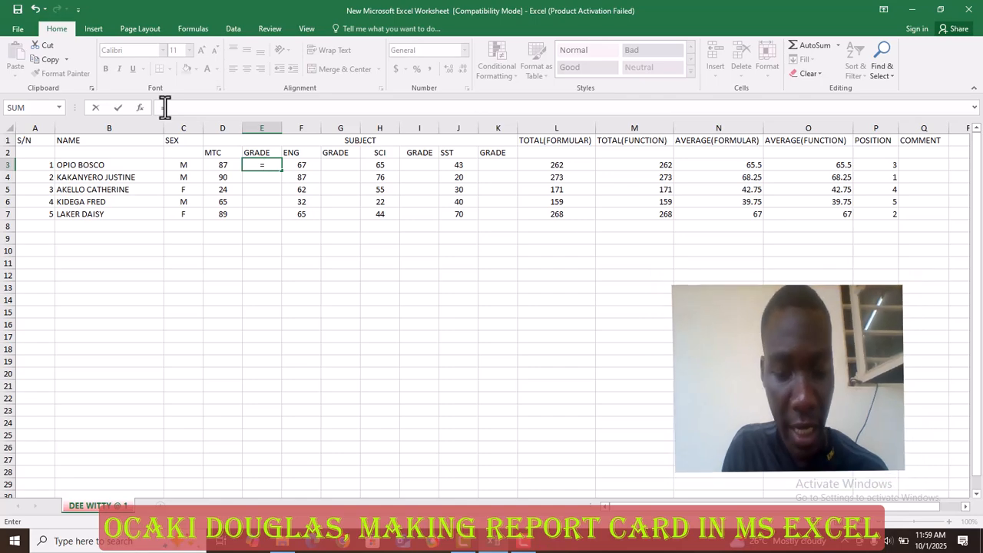
{"action": "type", "text": "IF"}
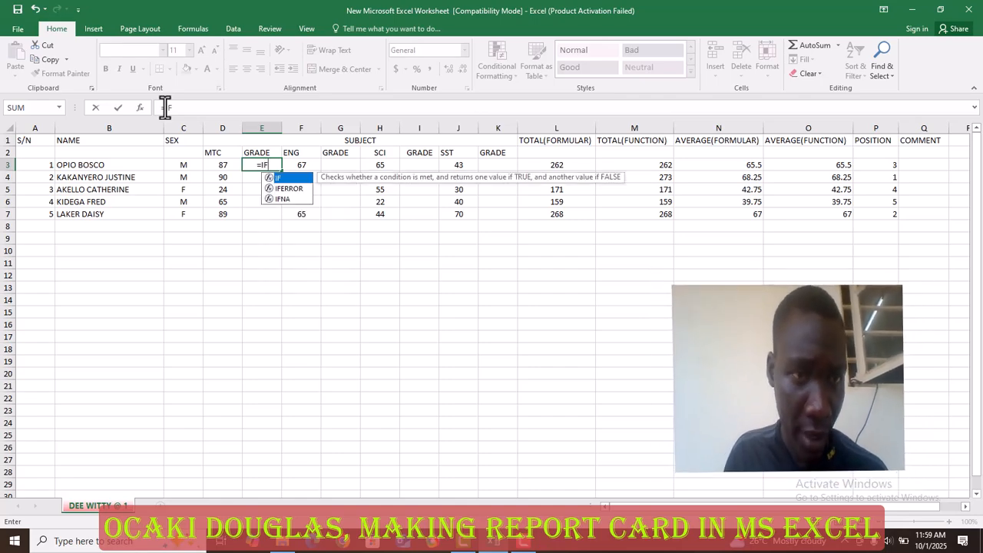
{"action": "type", "text": "("}
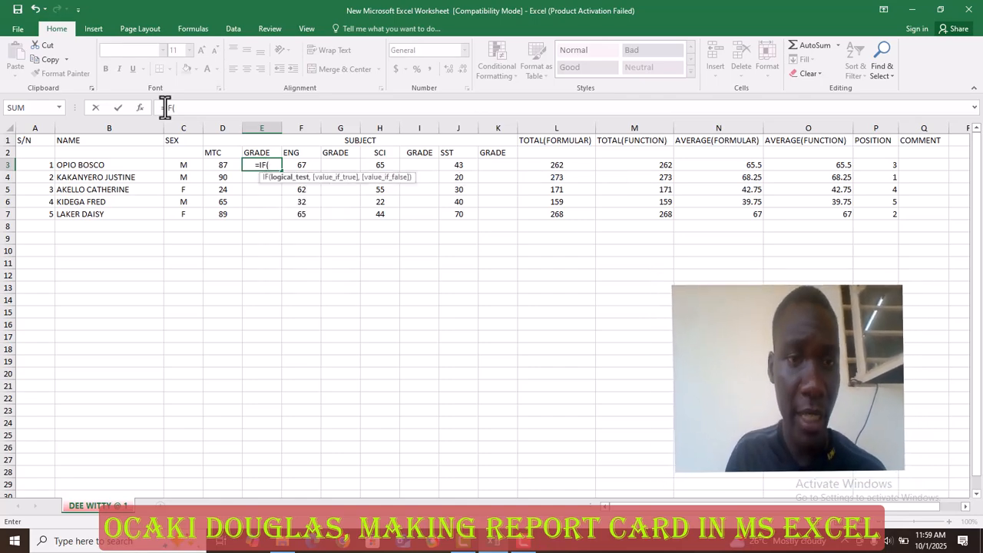
{"action": "left_click", "coordinate": [221, 165]}
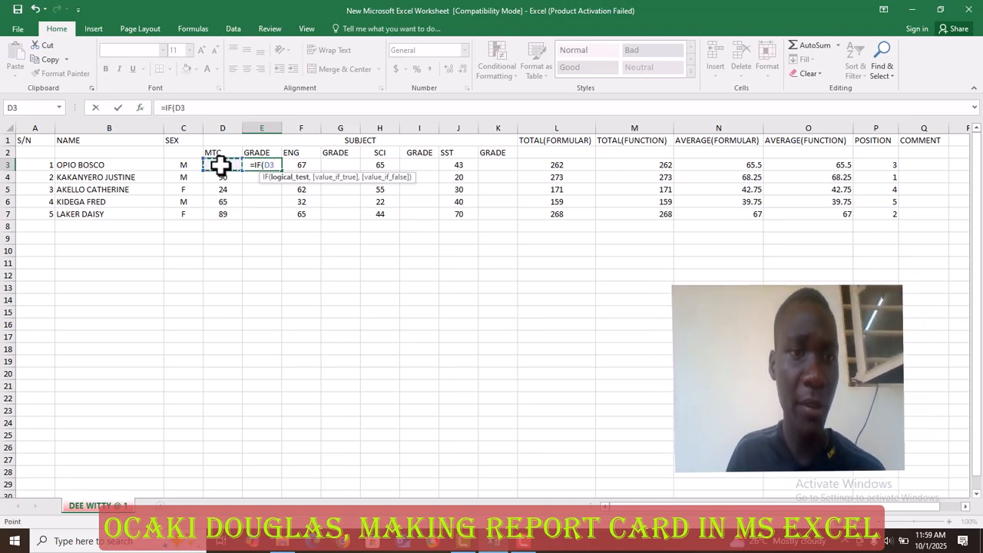
{"action": "type", "text": ">"}
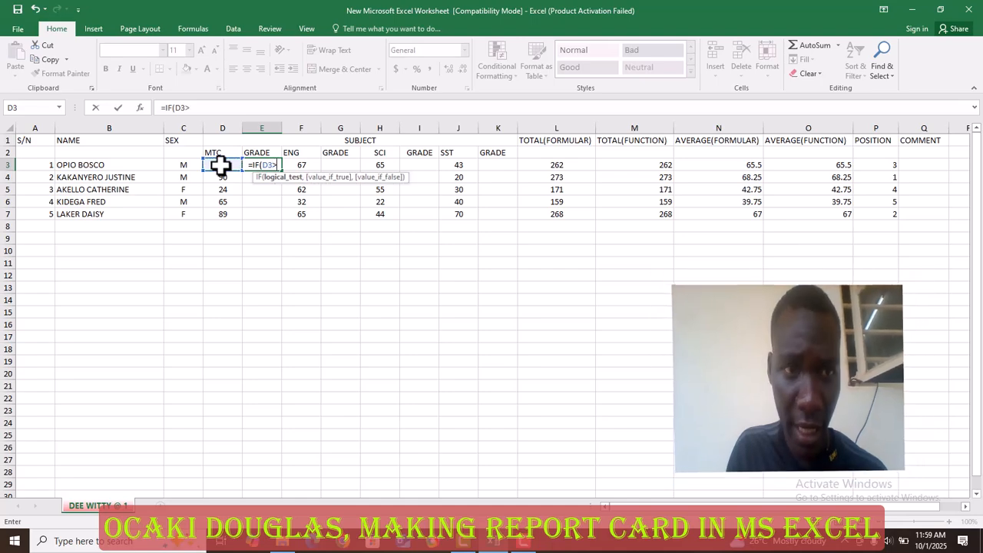
{"action": "type", "text": "74"}
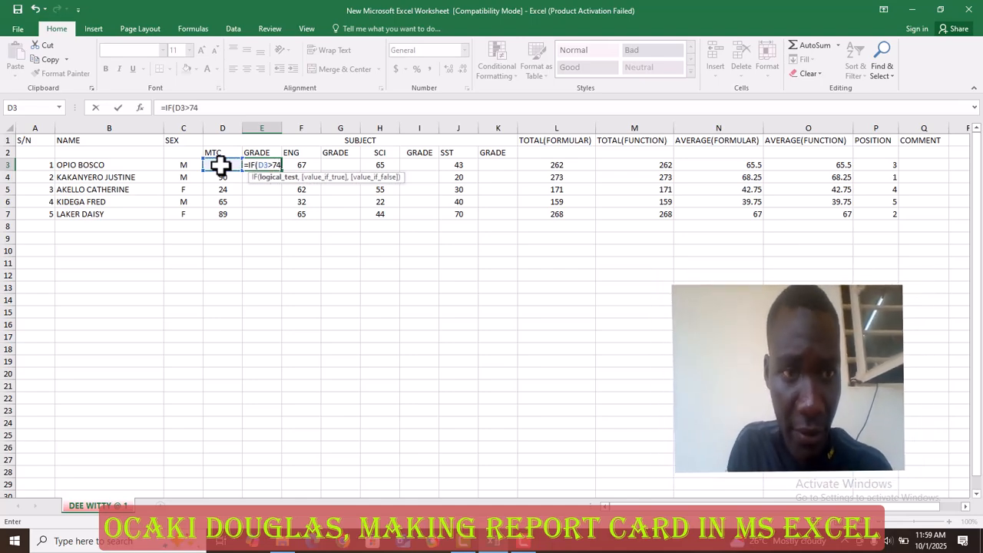
{"action": "type", "text": ","}
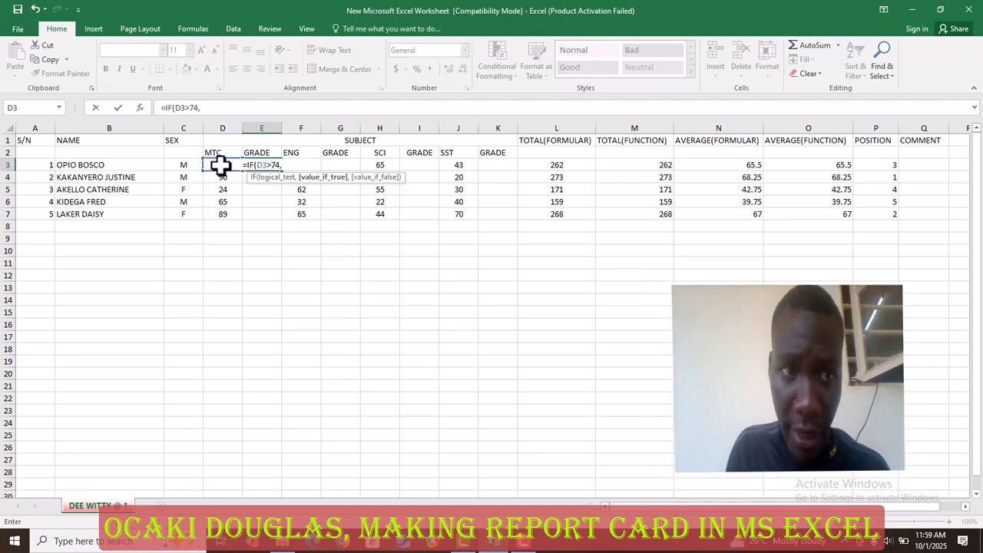
{"action": "type", "text": "\"D1"}
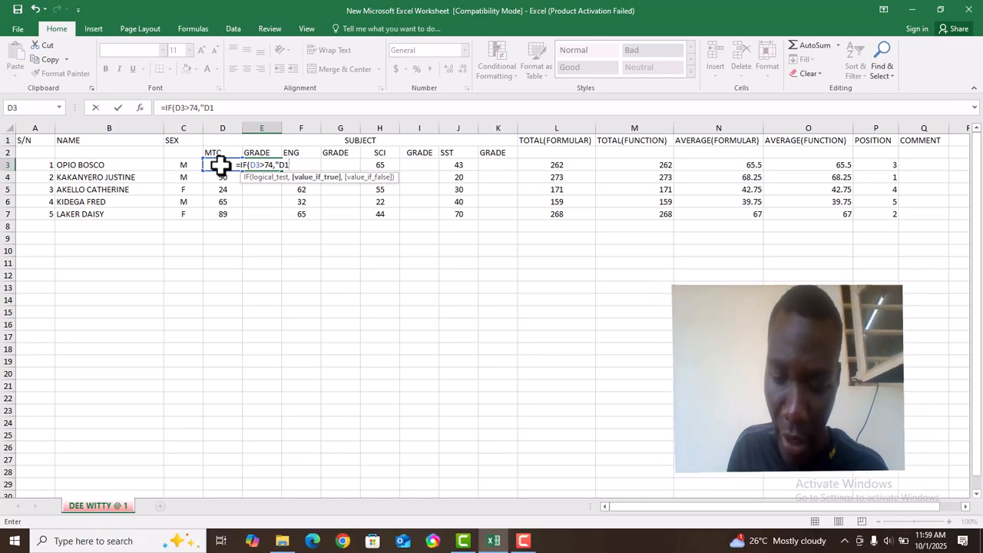
{"action": "type", "text": "\""}
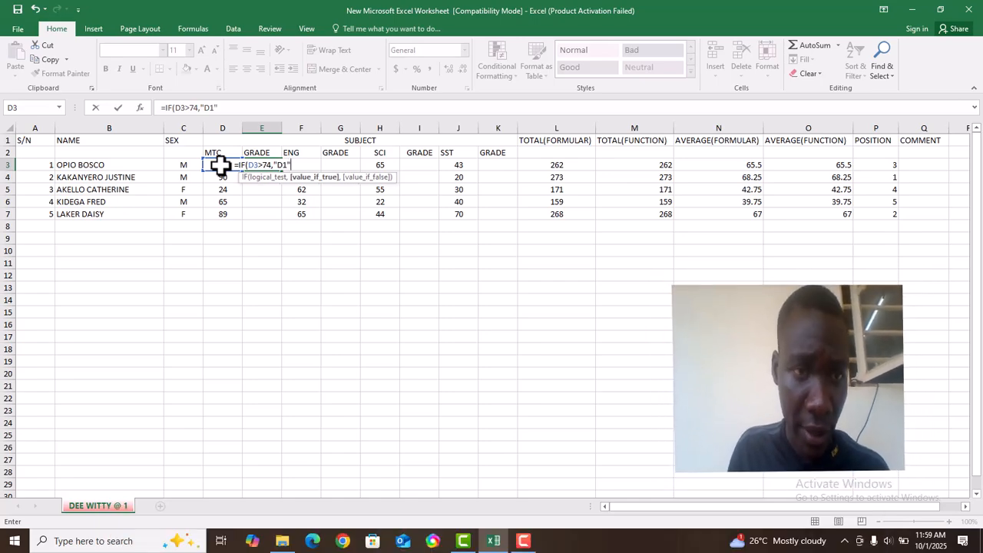
{"action": "type", "text": ","}
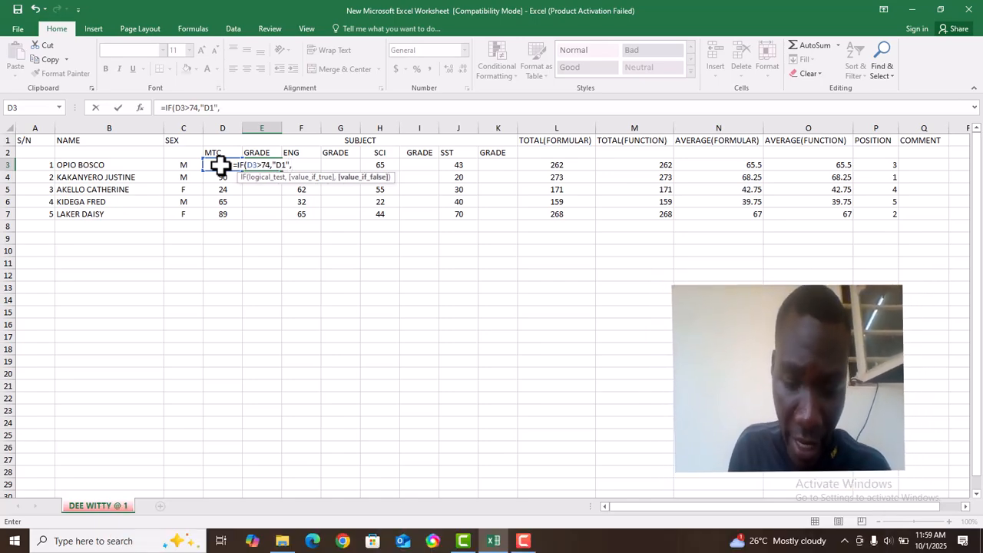
Nest a second IF in the E3 grade formula that returns "D2" when D3>69.
{"action": "type", "text": "IF(D3"}
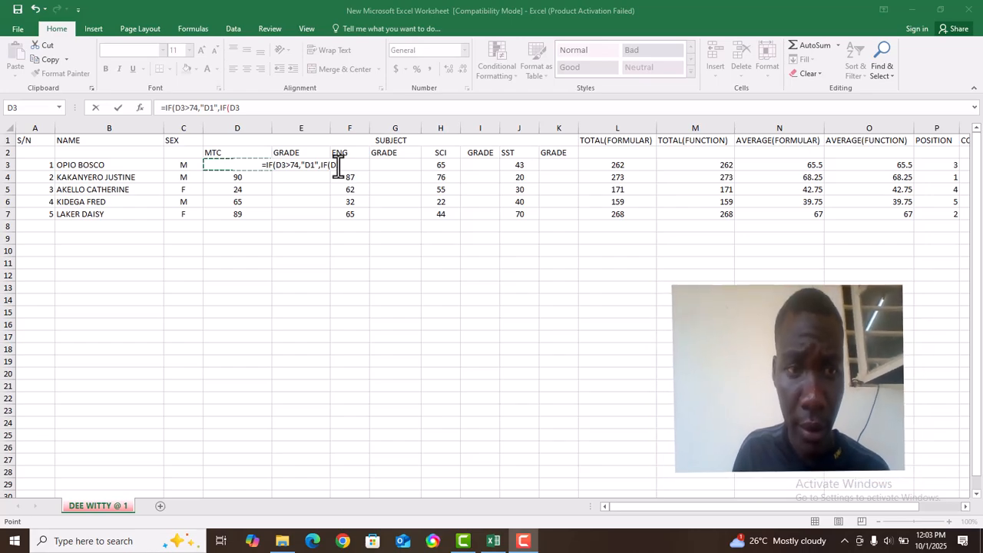
{"action": "left_click", "coordinate": [241, 107]}
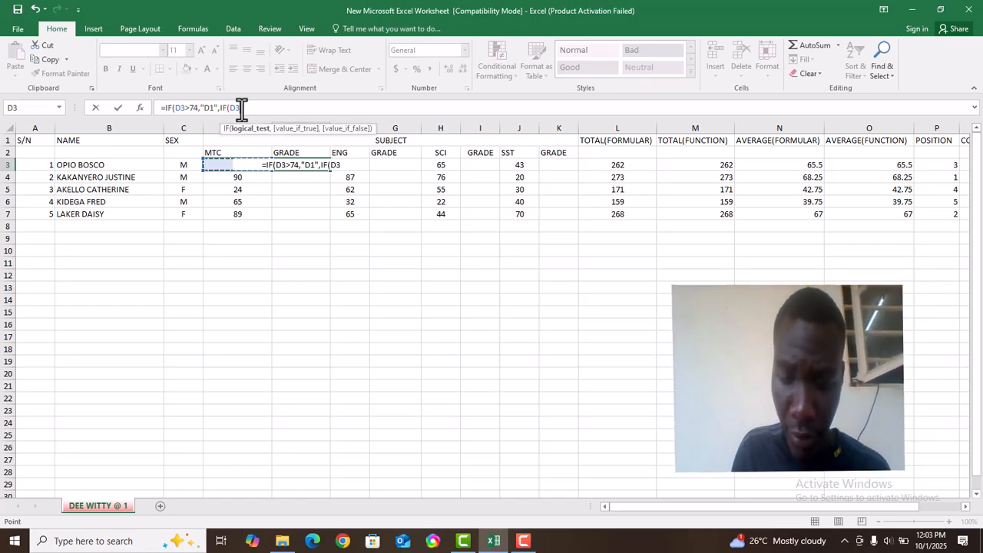
{"action": "type", "text": ">"}
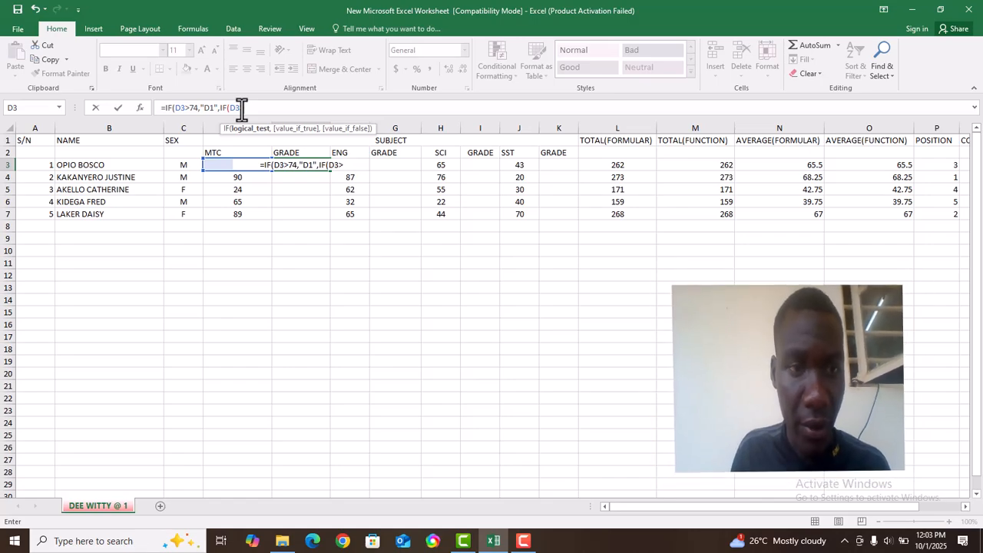
{"action": "type", "text": "69"}
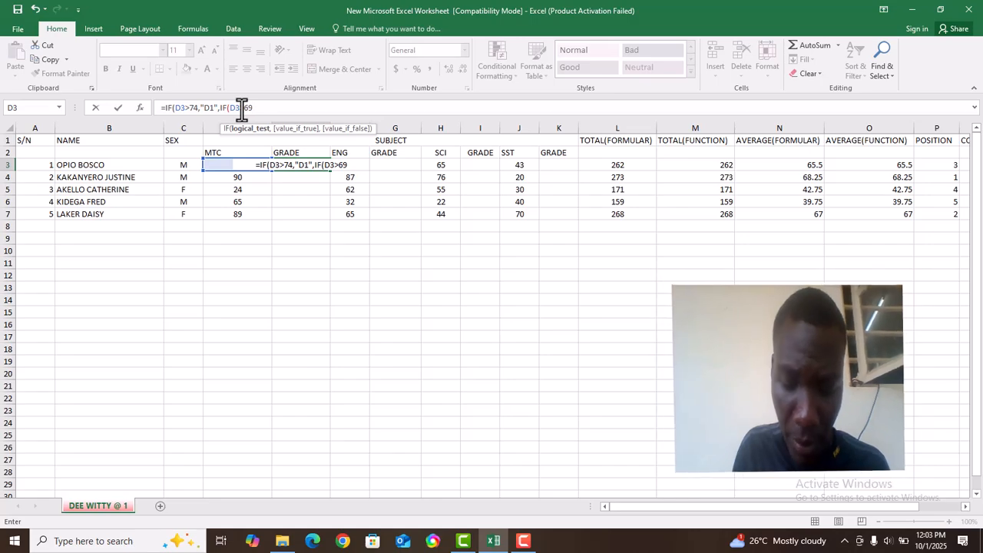
{"action": "type", "text": ","}
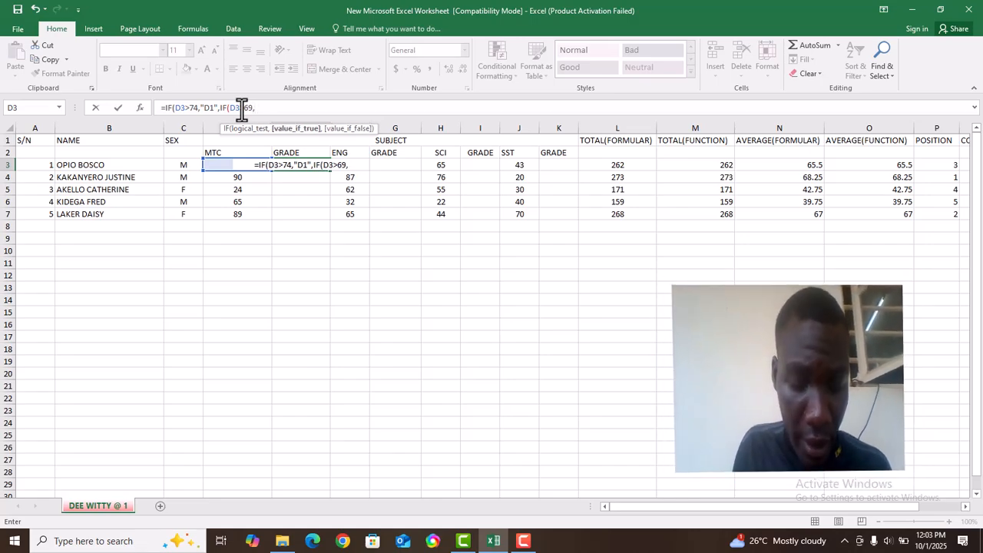
{"action": "type", "text": "\""}
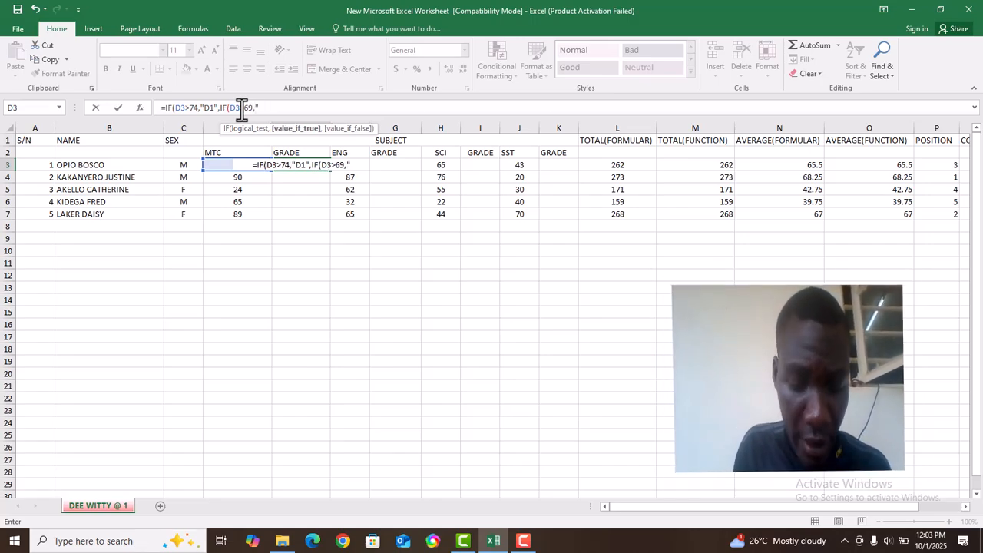
{"action": "type", "text": "D2"}
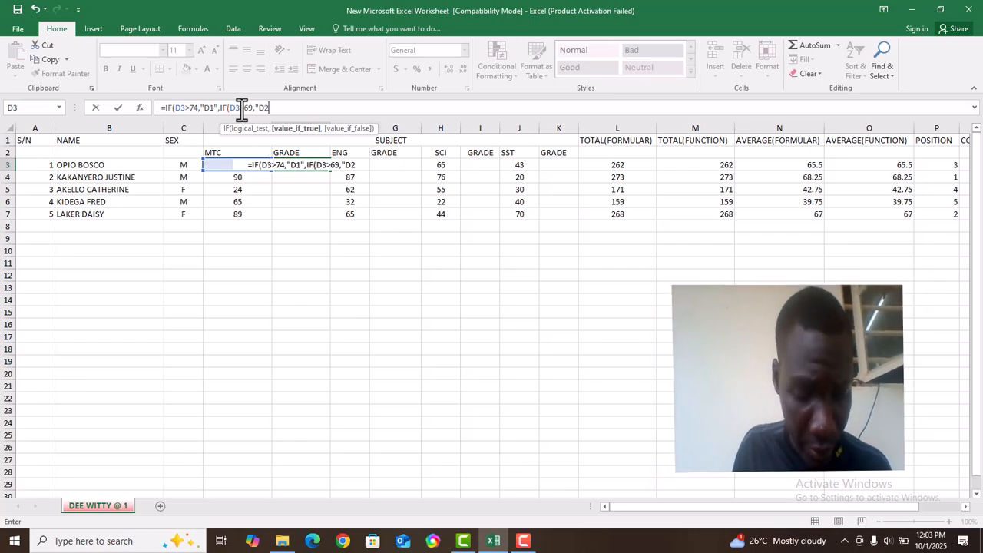
Nest a third IF in the E3 grade formula that returns "C3" when D3>64.
{"action": "type", "text": "\",IF"}
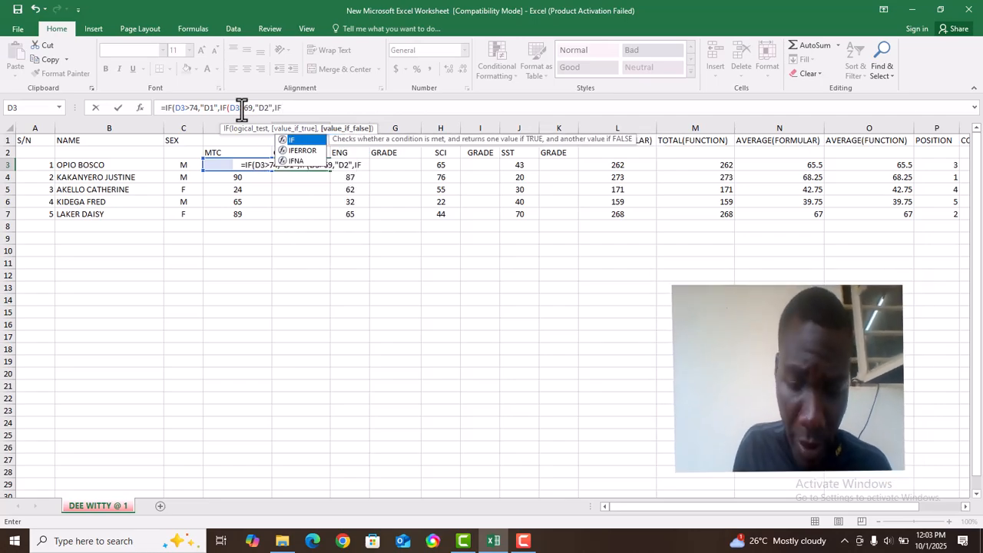
{"action": "type", "text": "("}
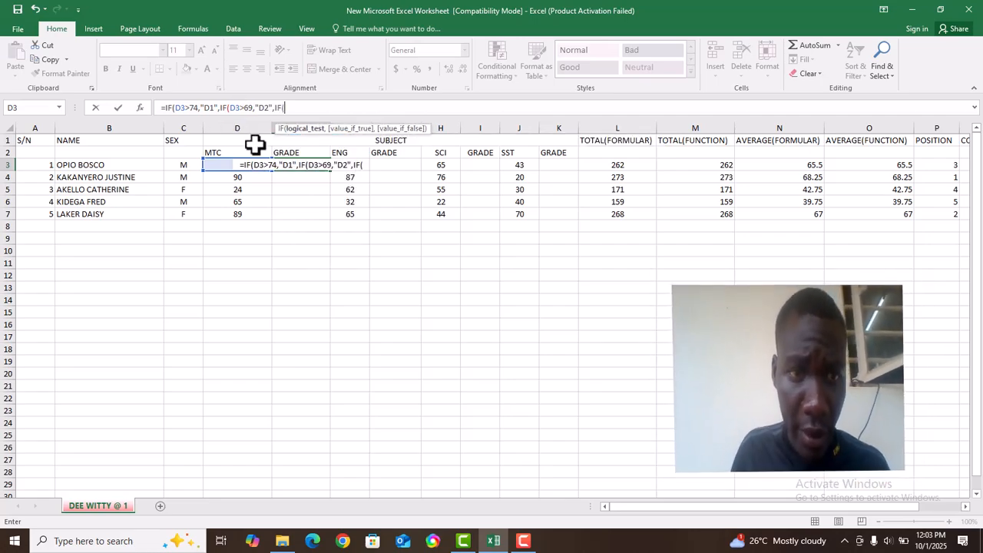
{"action": "left_click", "coordinate": [220, 164]}
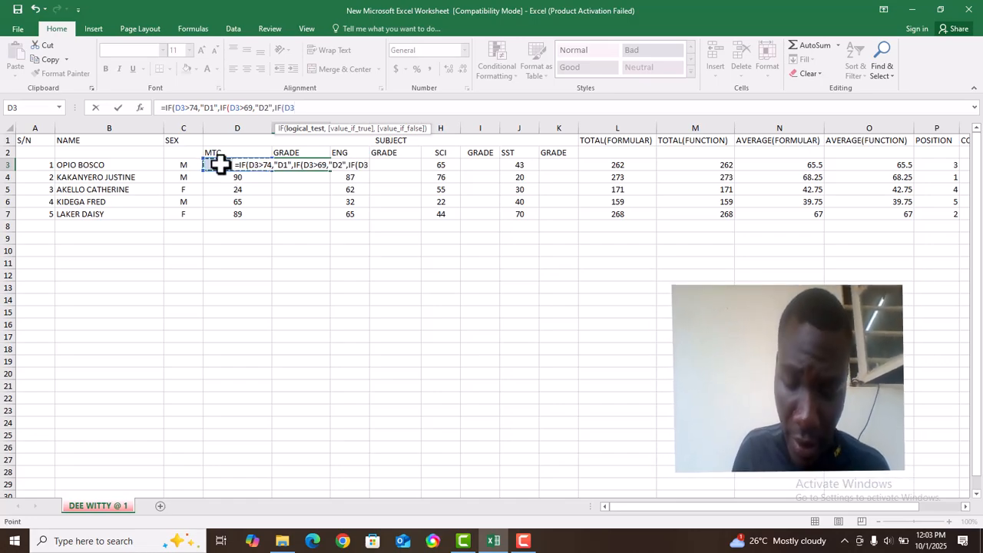
{"action": "type", "text": ">"}
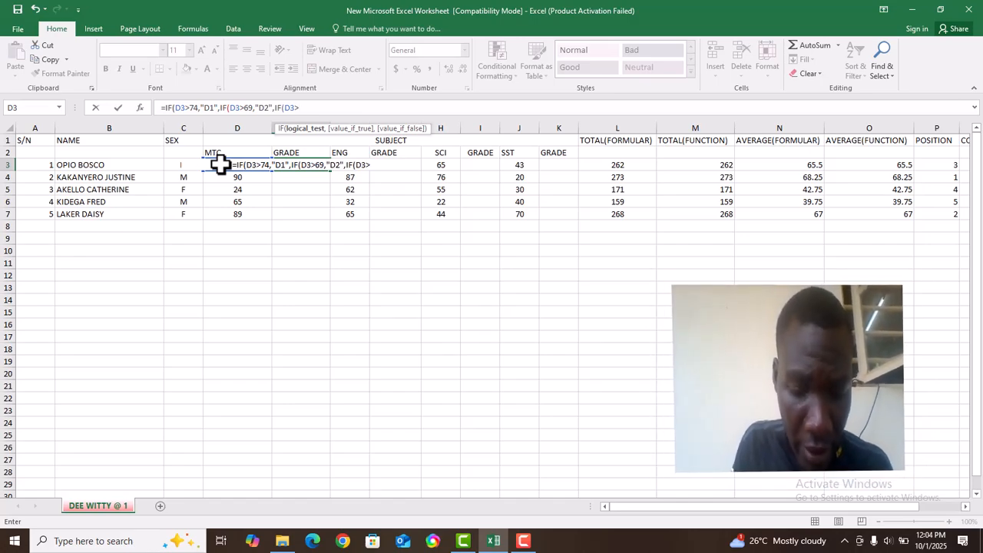
{"action": "type", "text": "64"}
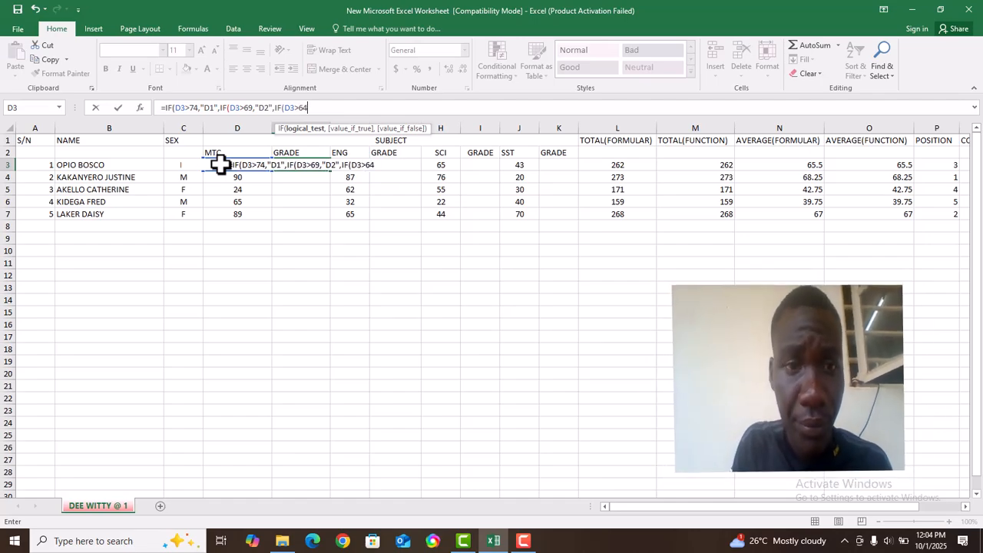
{"action": "type", "text": ","}
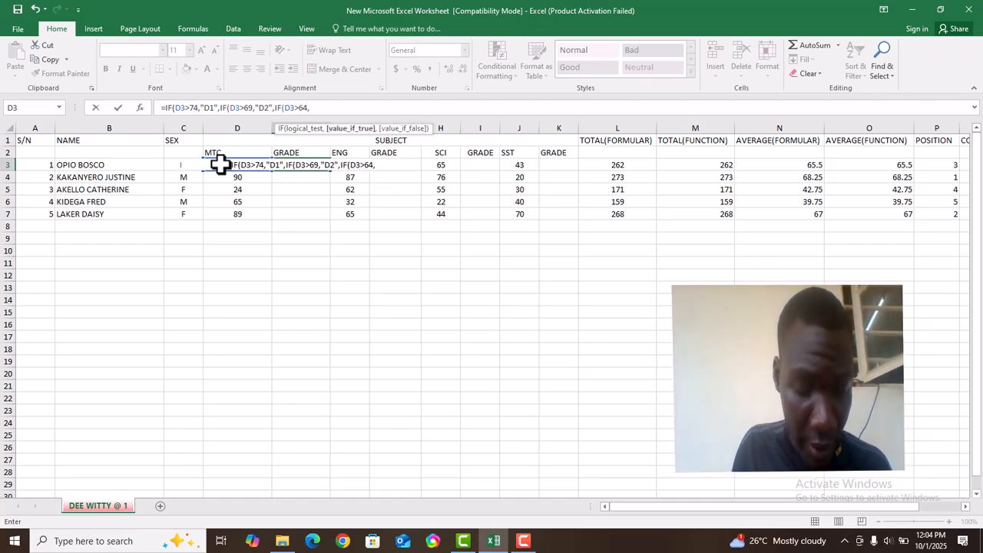
{"action": "type", "text": "\""}
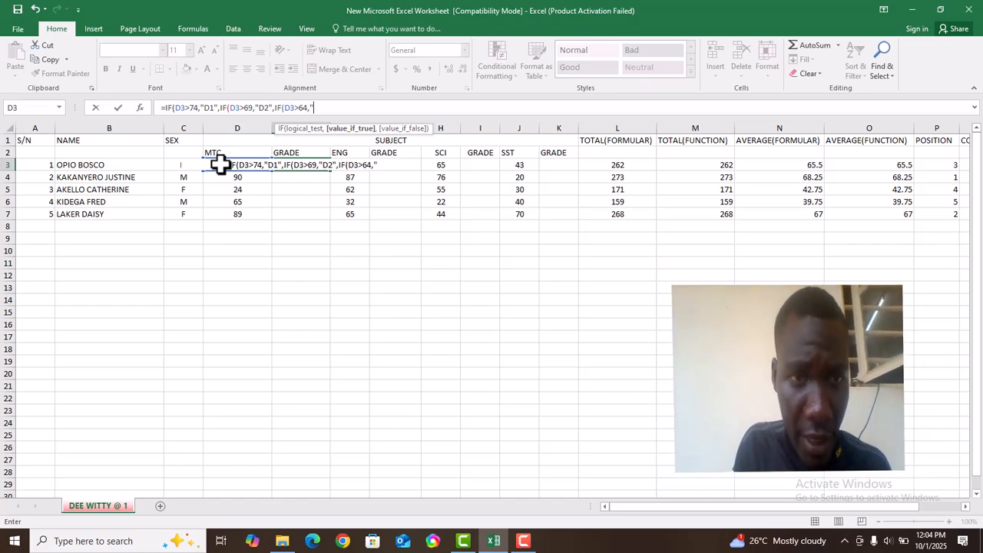
{"action": "type", "text": "C3"}
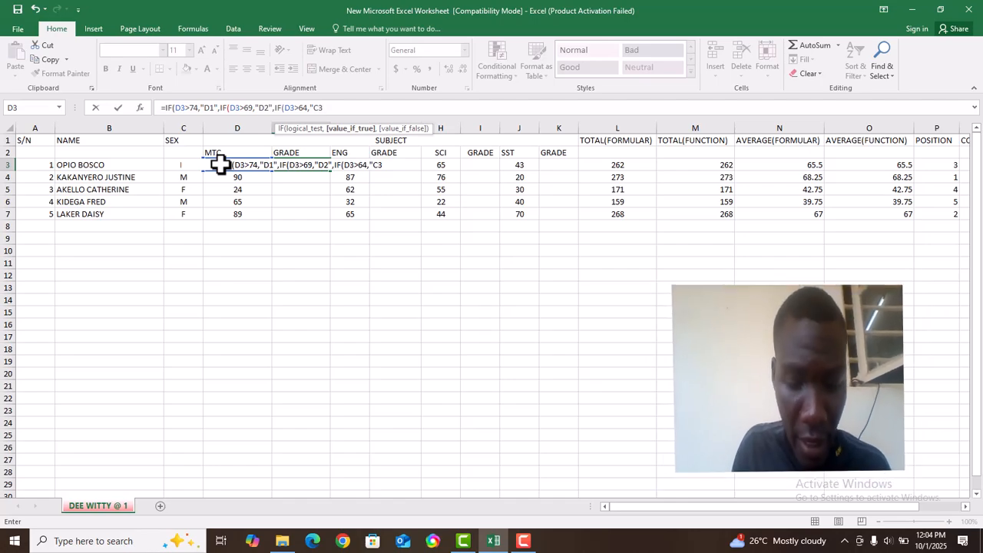
{"action": "type", "text": "\""}
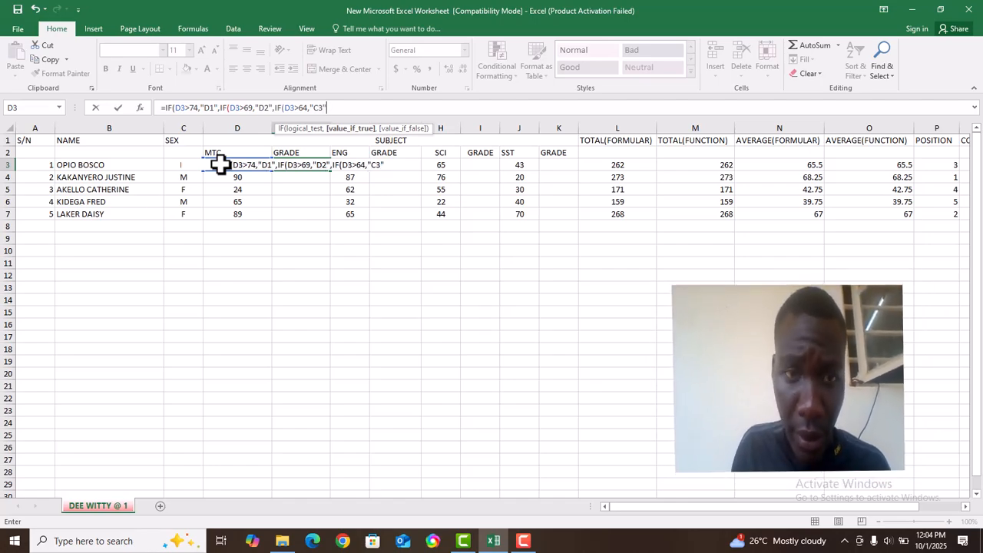
Nest a fourth IF in the E3 grade formula that returns "C4" when D3>59.
{"action": "type", "text": ",IF"}
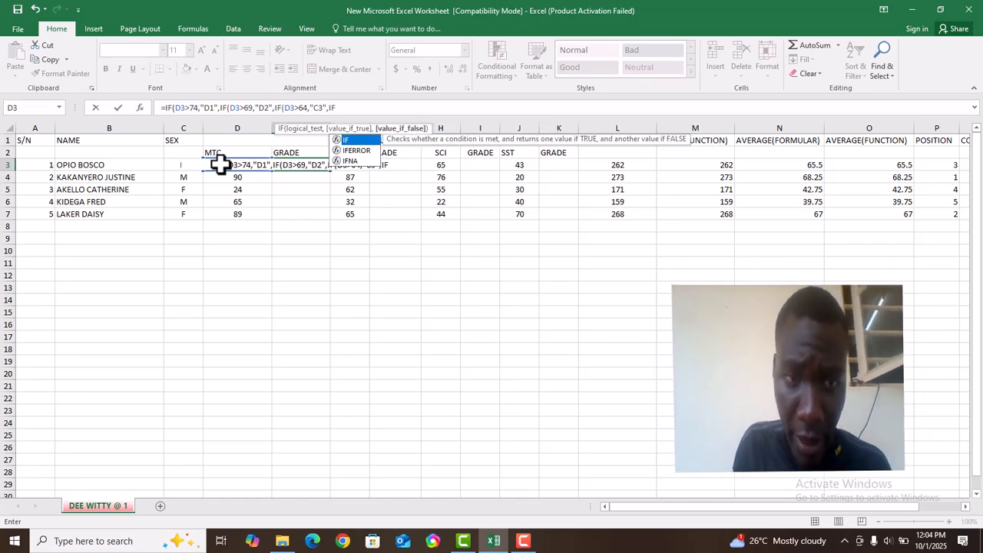
{"action": "type", "text": "("}
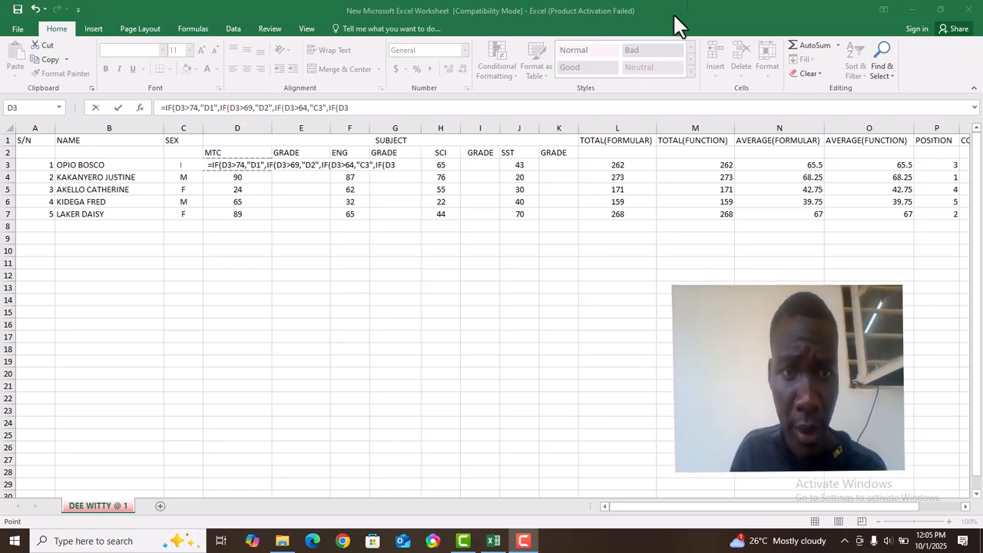
{"action": "left_click", "coordinate": [350, 107]}
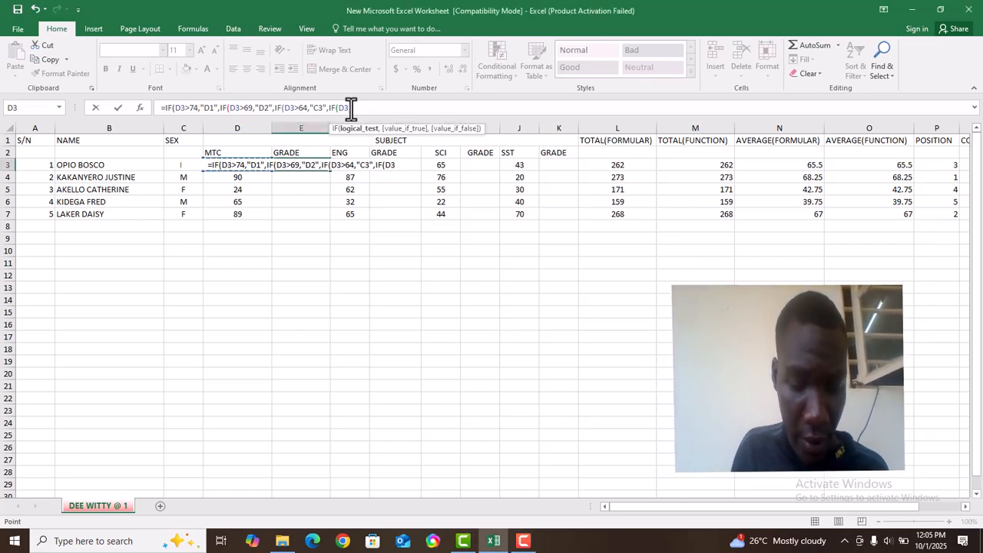
{"action": "type", "text": ">"}
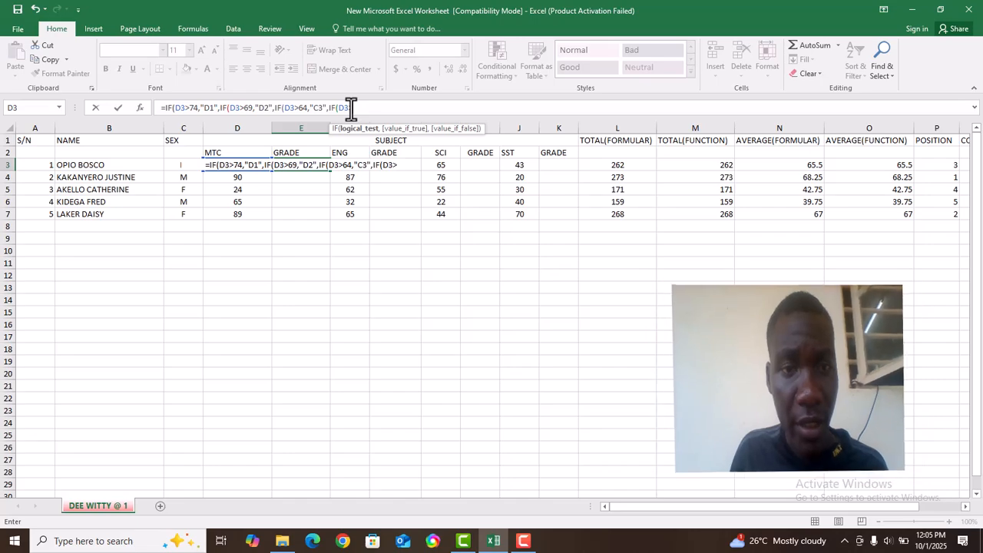
{"action": "type", "text": "59"}
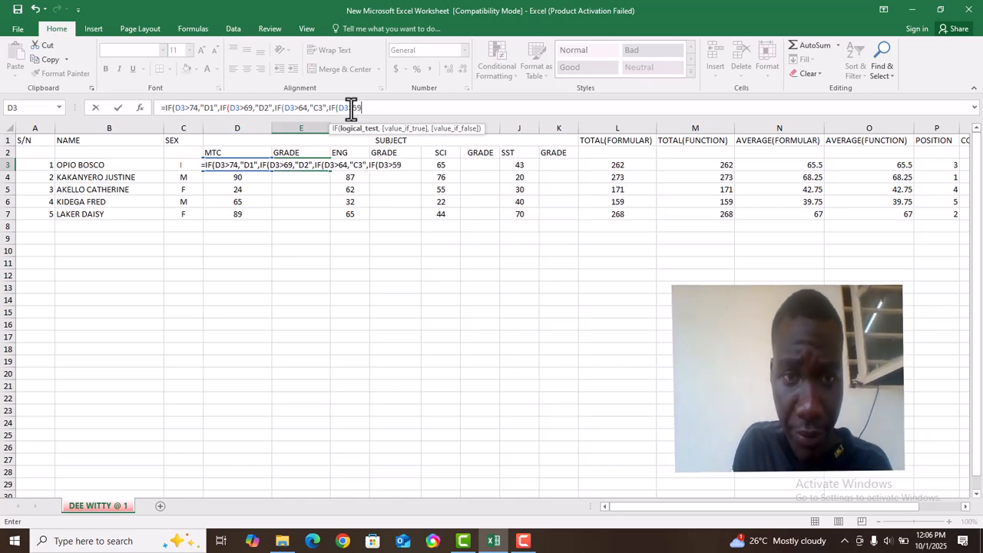
{"action": "type", "text": ","}
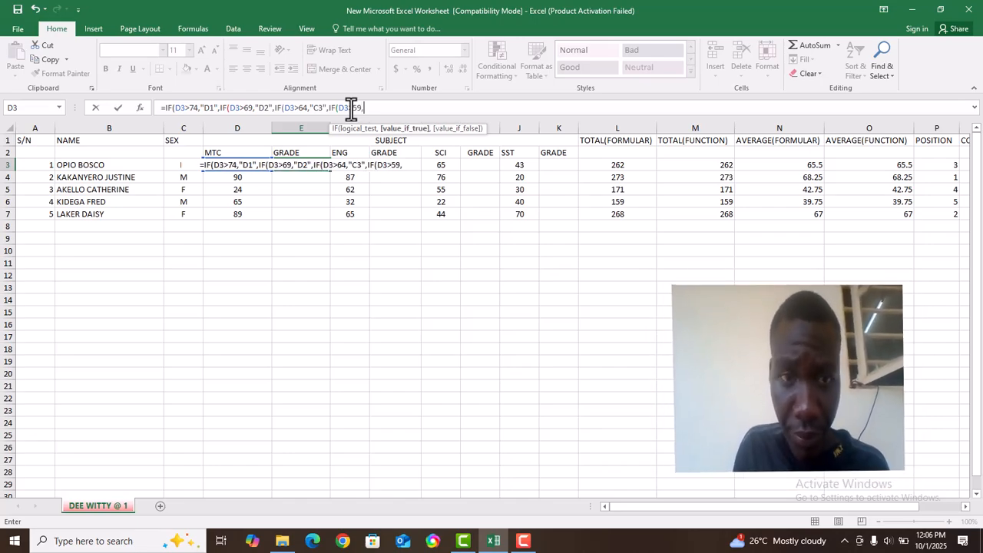
{"action": "type", "text": "\""}
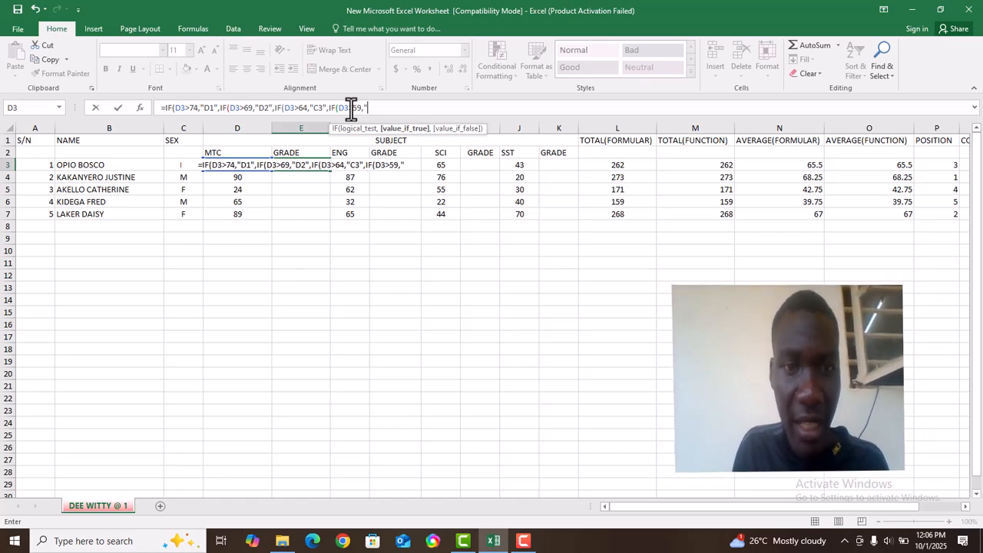
{"action": "type", "text": "C4"}
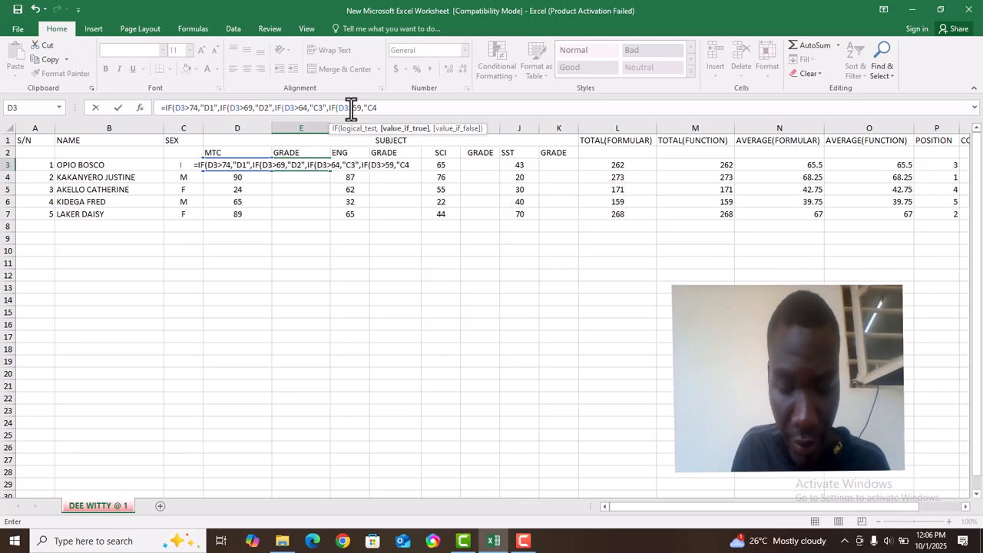
{"action": "type", "text": "\""}
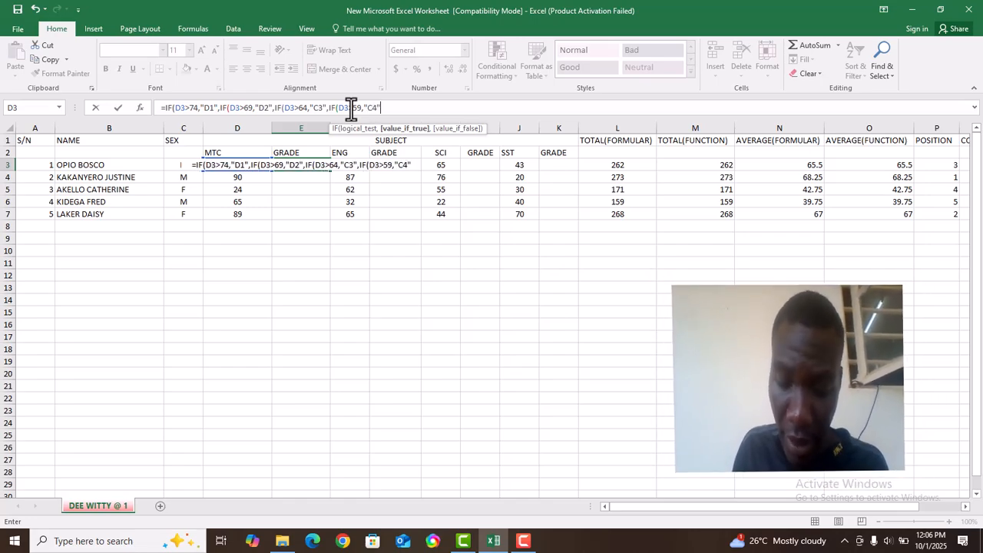
Nest a fifth IF in the E3 grade formula that returns "C5" when D3>54.
{"action": "type", "text": ",IF"}
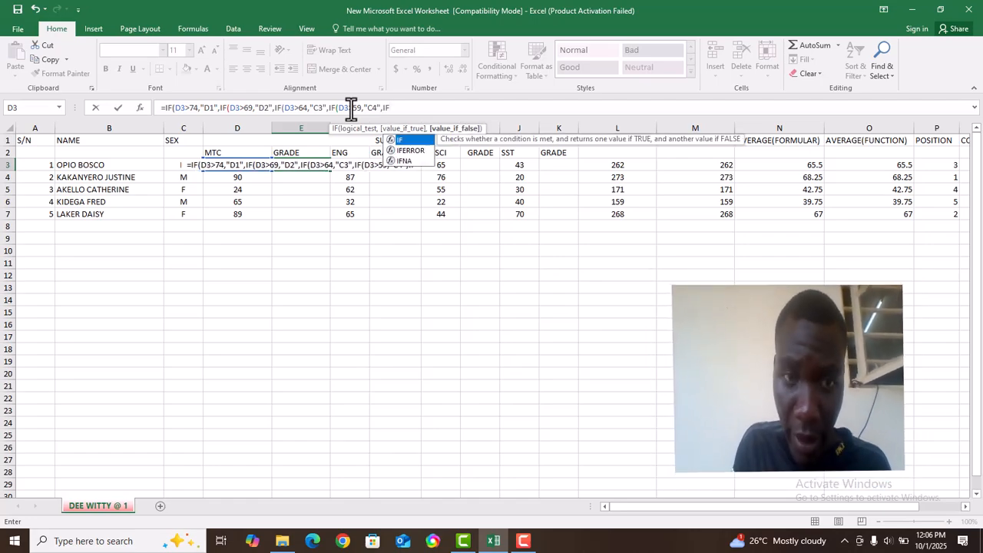
{"action": "type", "text": "("}
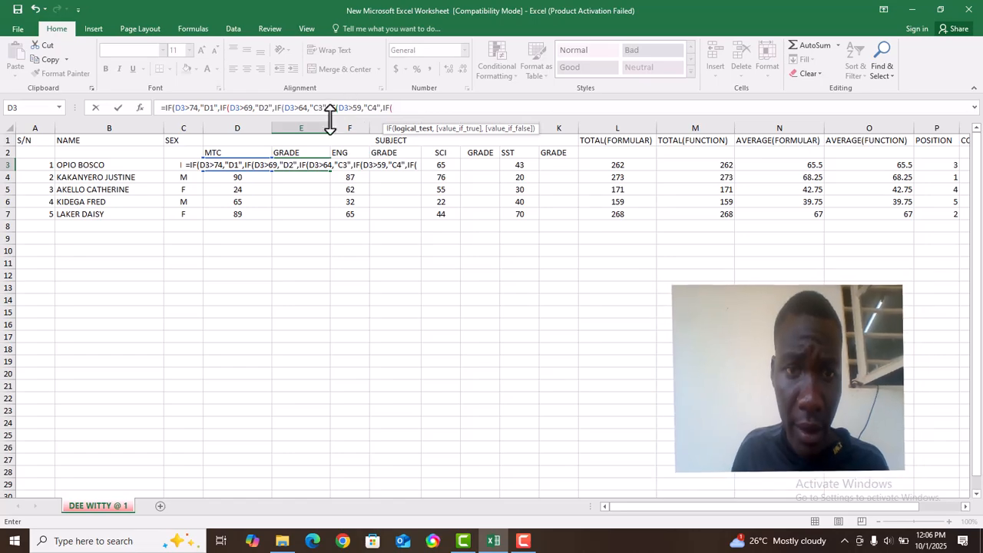
{"action": "left_click", "coordinate": [234, 150]}
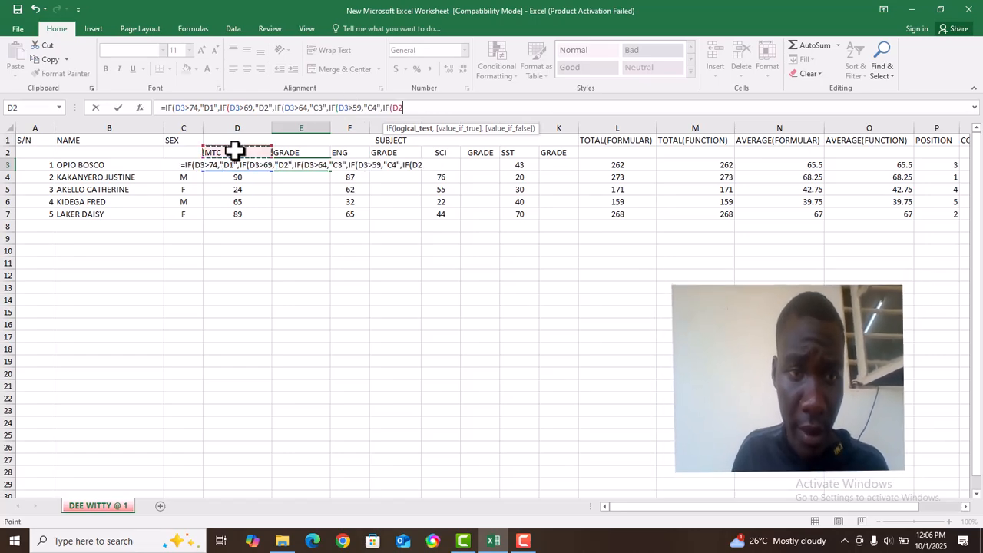
{"action": "key", "text": "Down"}
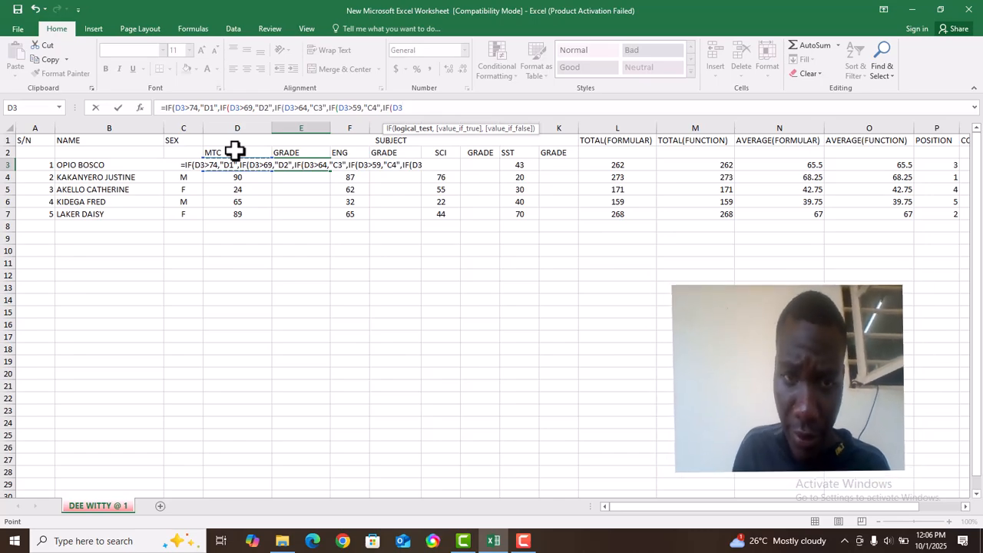
{"action": "type", "text": ">"}
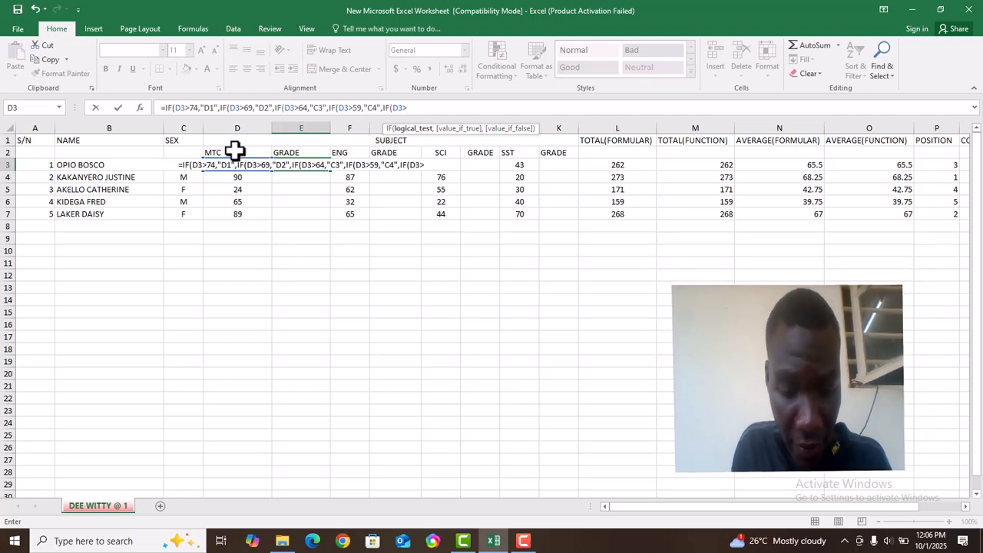
{"action": "type", "text": "54,\""}
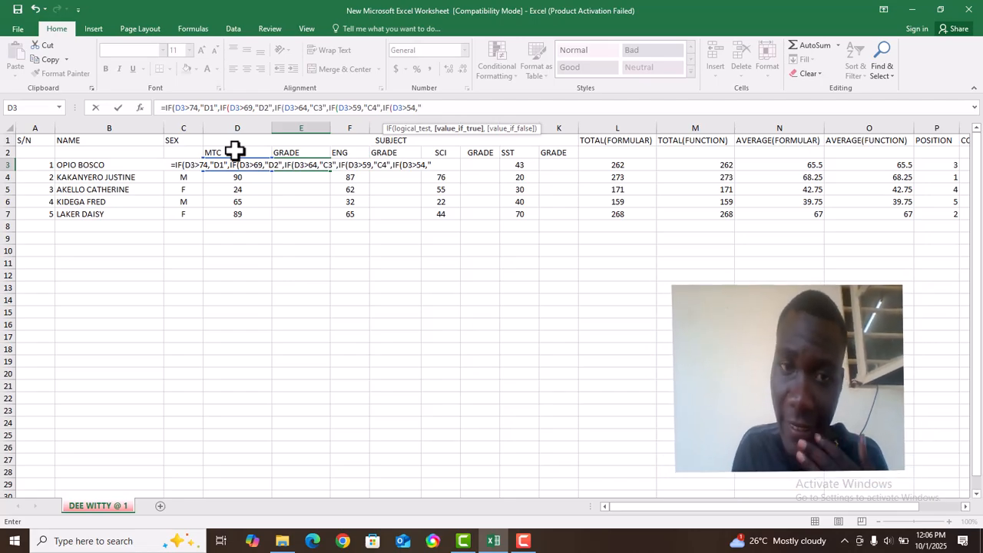
{"action": "type", "text": "C5"}
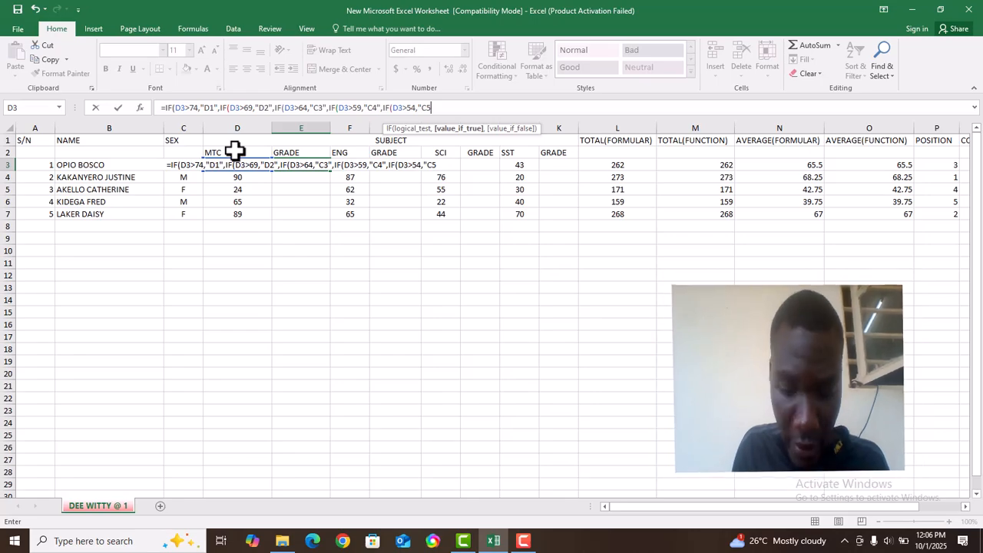
{"action": "type", "text": "\","}
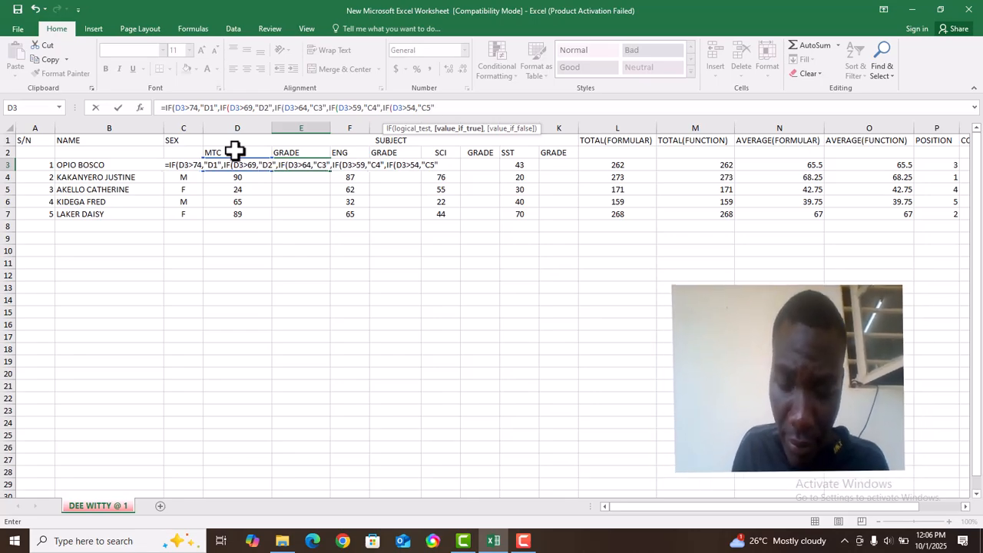
{"action": "type", "text": "IF"}
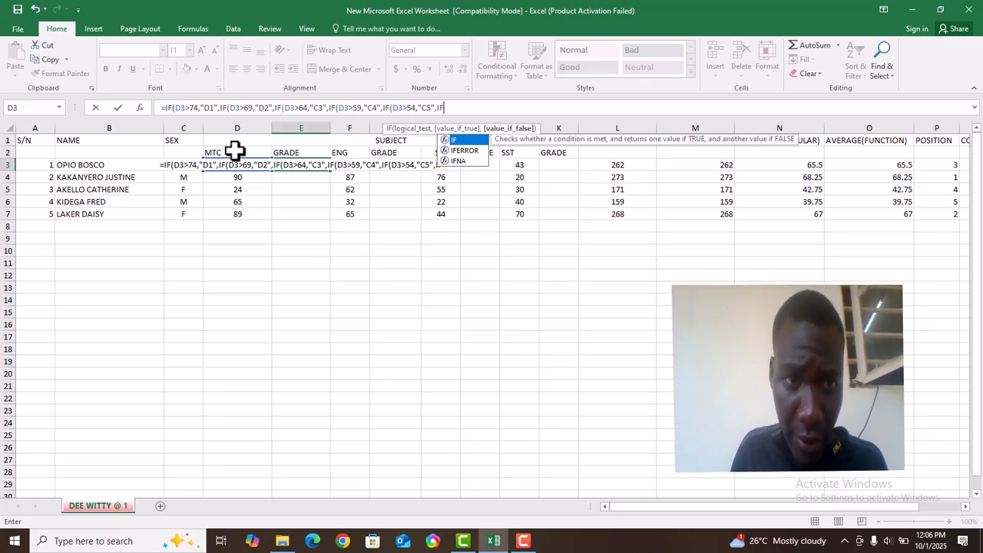
{"action": "key", "text": "Return"}
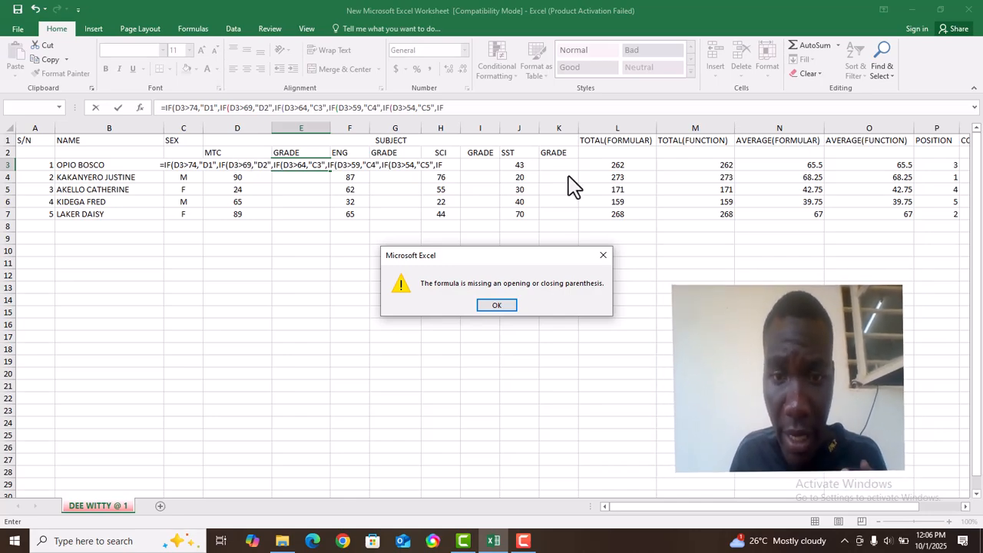
{"action": "left_click", "coordinate": [503, 307]}
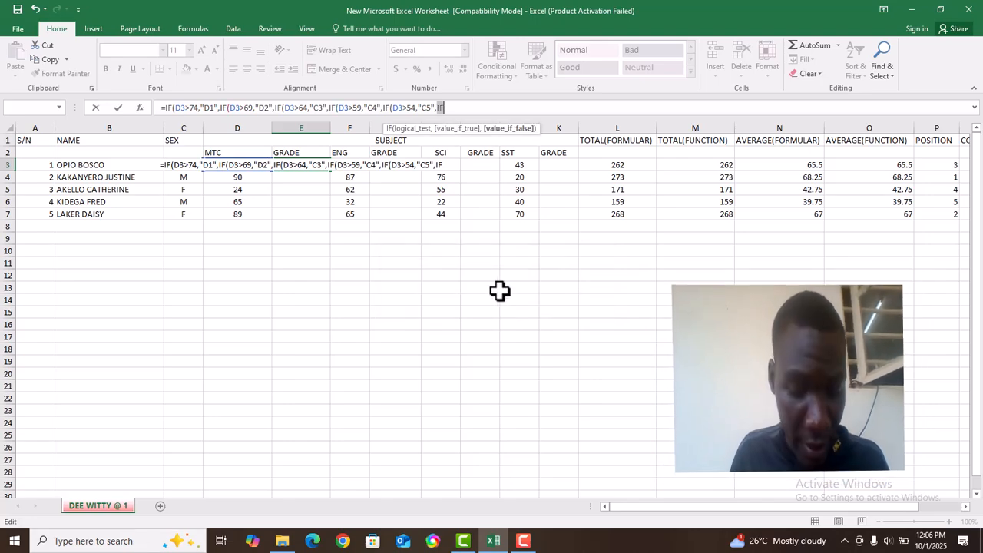
{"action": "type", "text": "("}
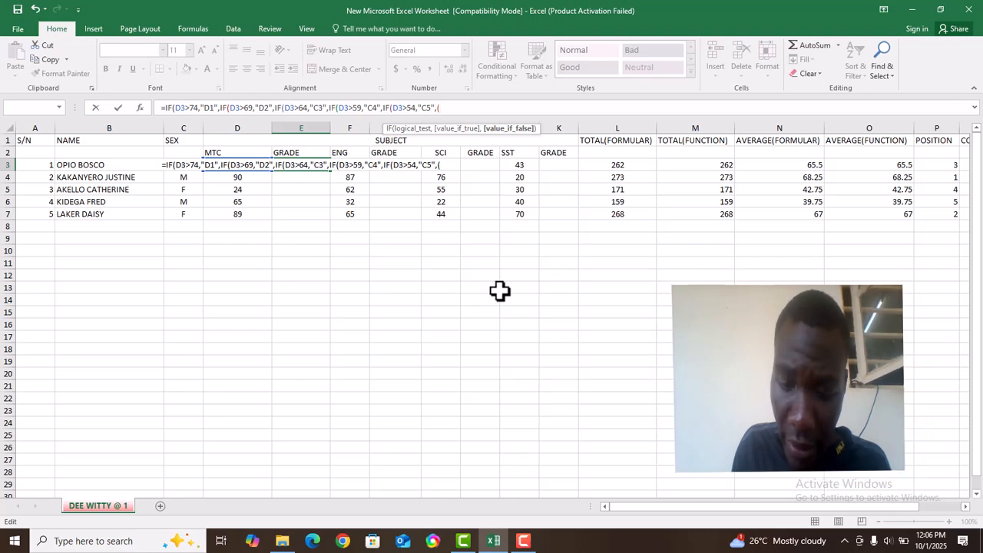
{"action": "key", "text": "BackSpace"}
Nest a sixth IF in the E3 grade formula that returns "C6" when D3>49.
{"action": "type", "text": "IF"}
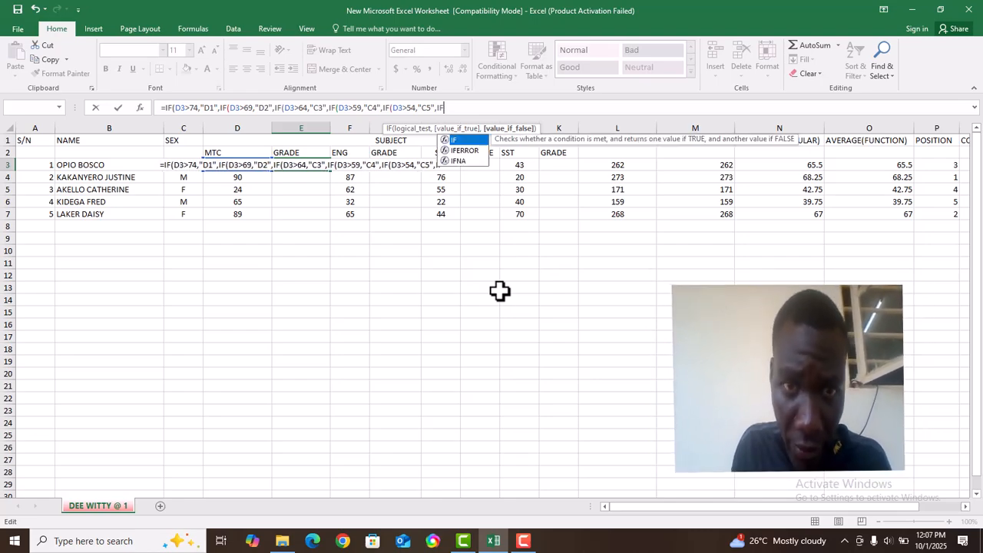
{"action": "type", "text": "("}
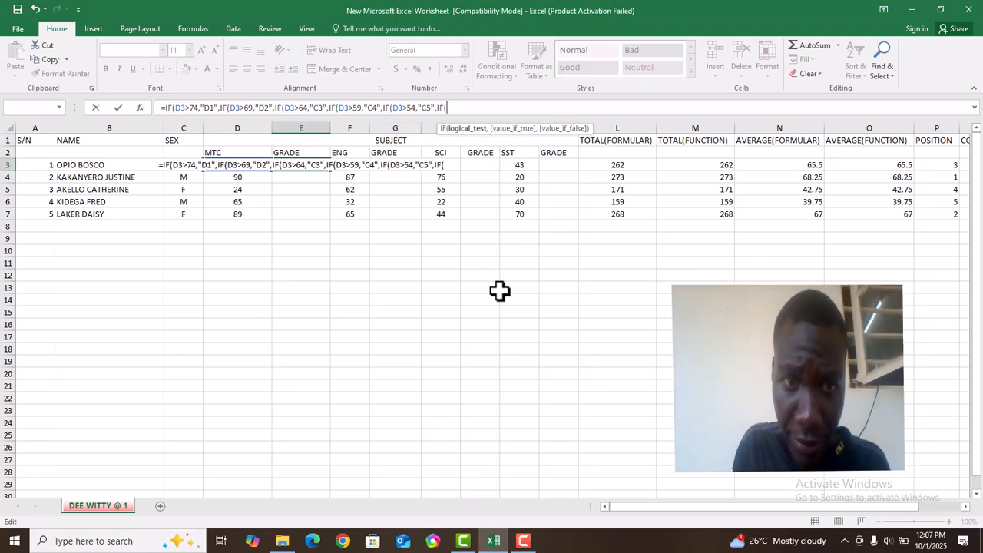
{"action": "left_click", "coordinate": [249, 149]}
{"action": "key", "text": "Down"}
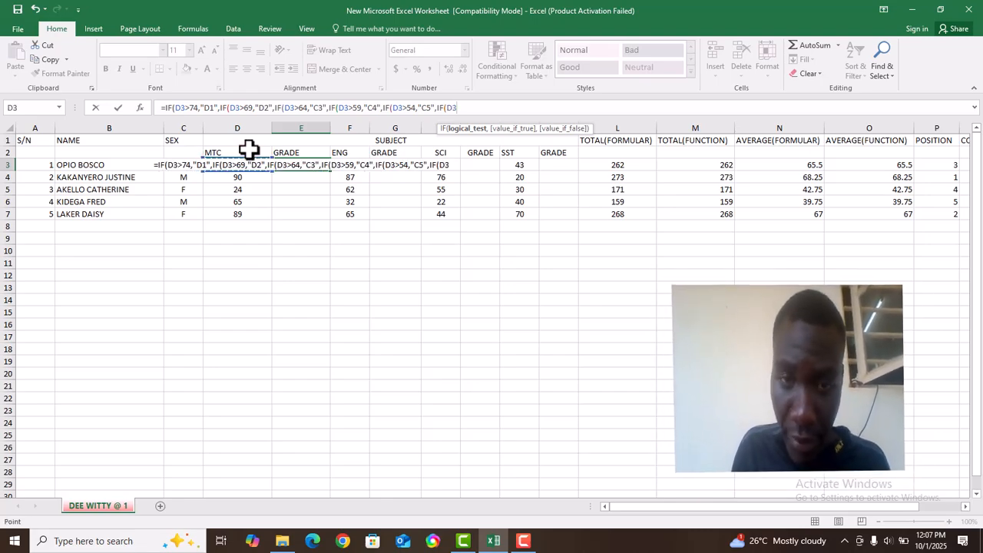
{"action": "type", "text": ">"}
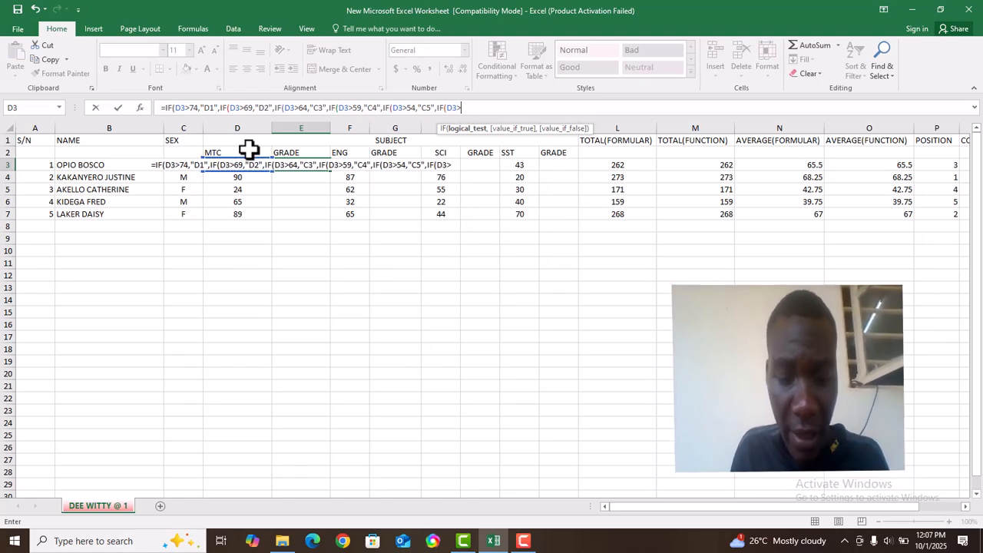
{"action": "type", "text": "49"}
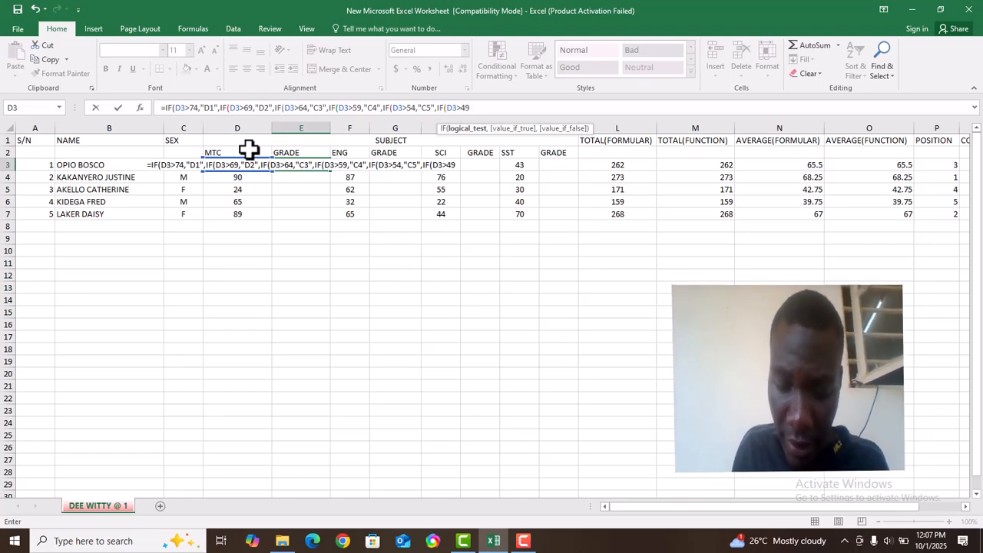
{"action": "type", "text": ","}
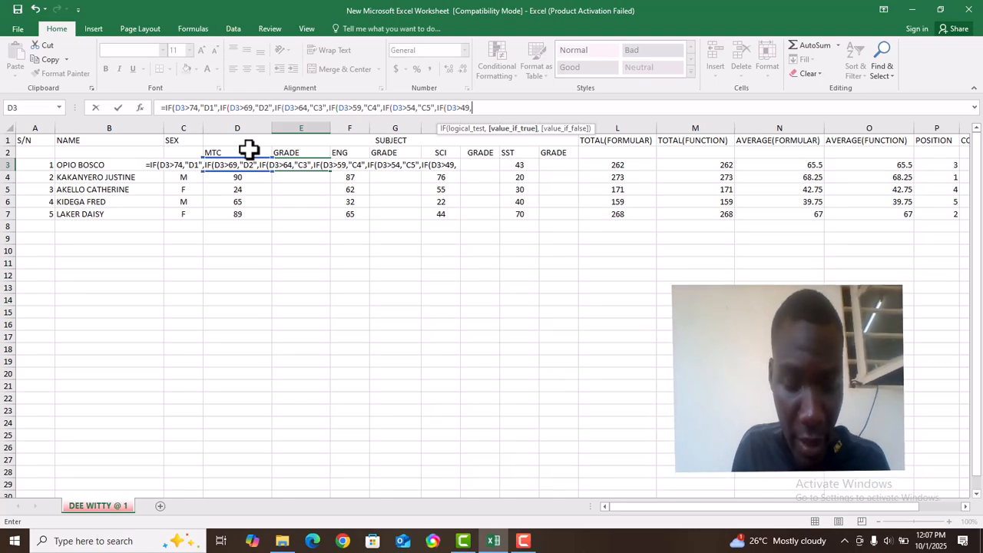
{"action": "type", "text": "\""}
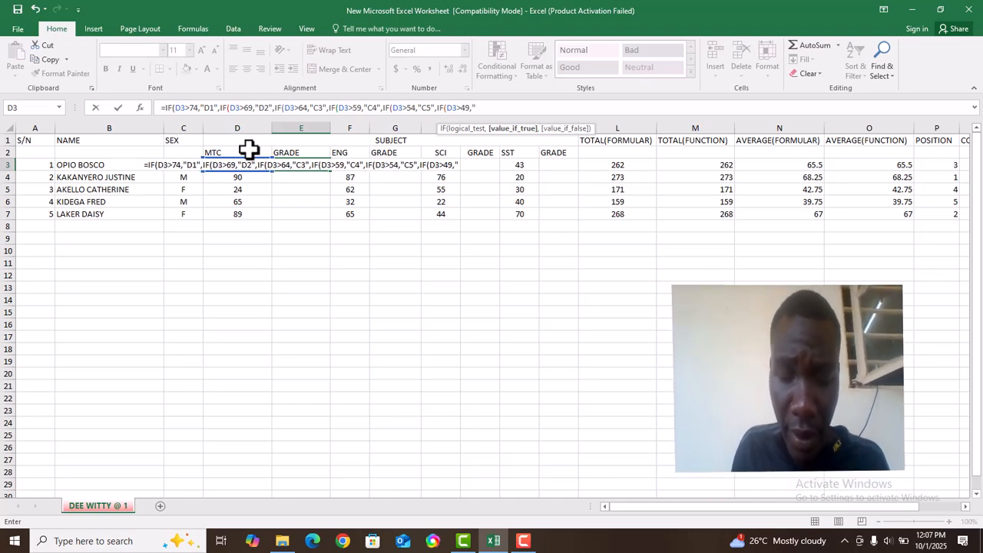
{"action": "type", "text": "C6"}
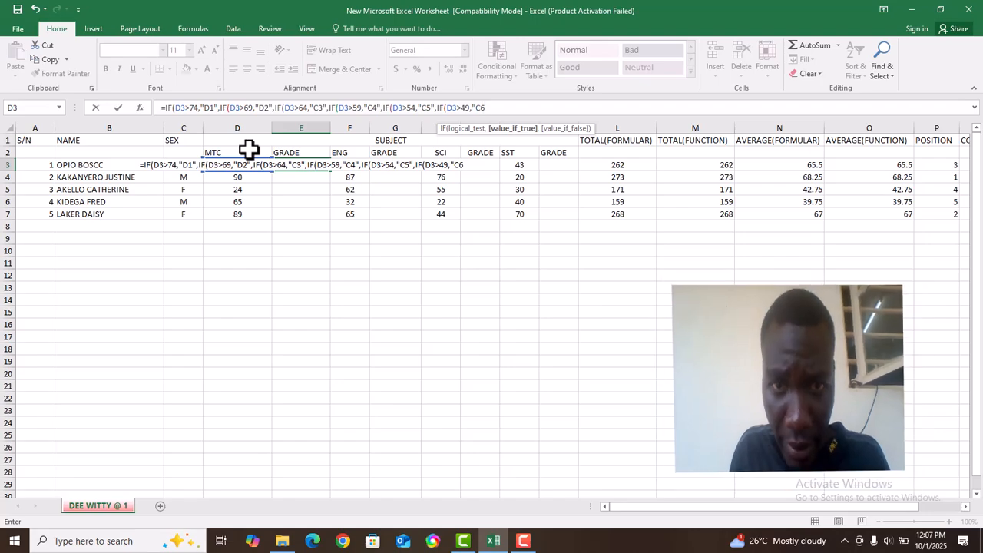
{"action": "type", "text": "\""}
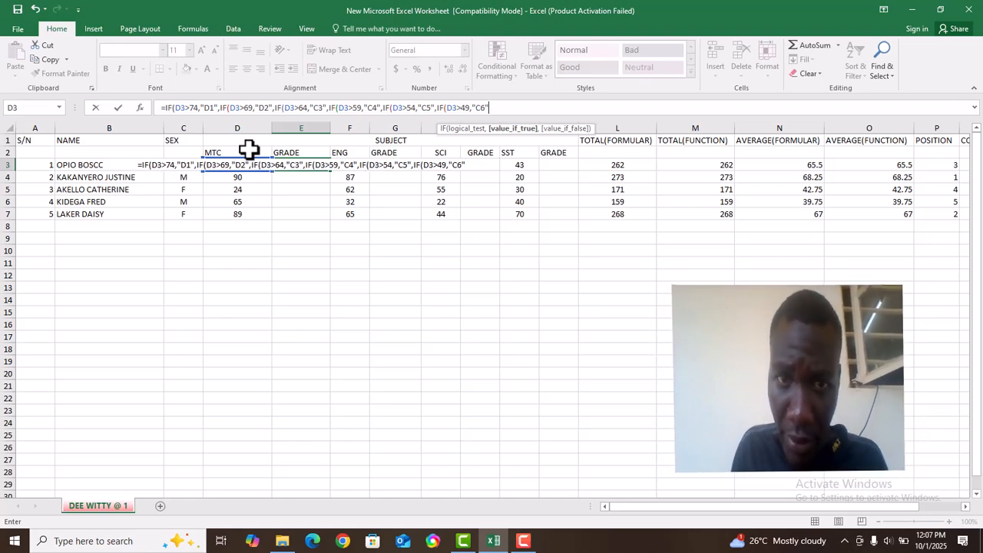
Nest a seventh IF in the E3 grade formula that returns "P7" when D3>44.
{"action": "type", "text": ","}
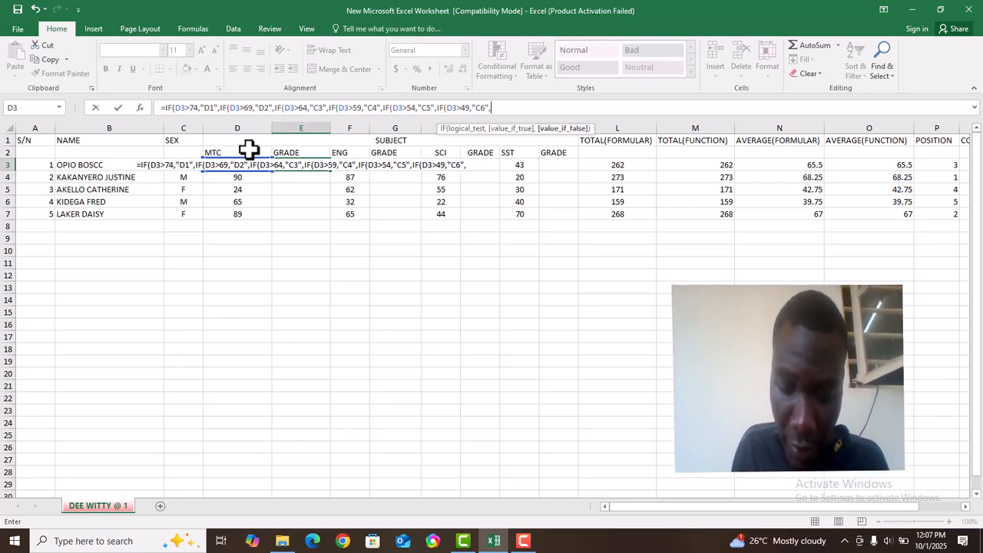
{"action": "type", "text": "IF"}
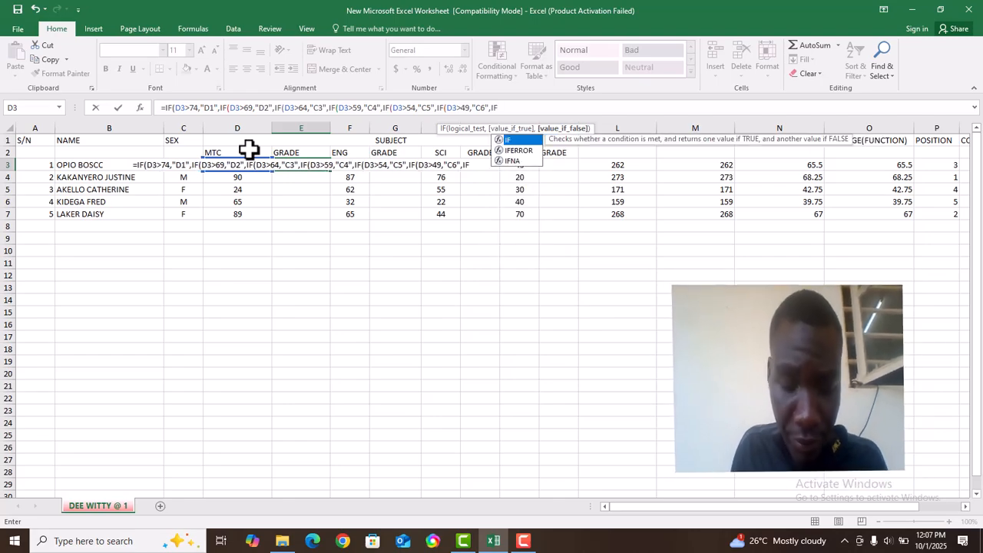
{"action": "type", "text": "("}
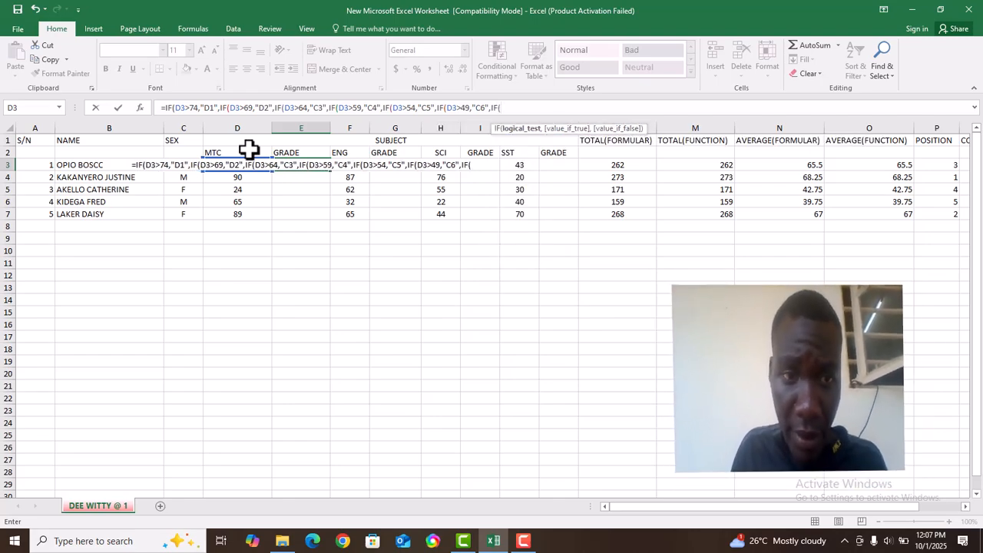
{"action": "left_click", "coordinate": [249, 151]}
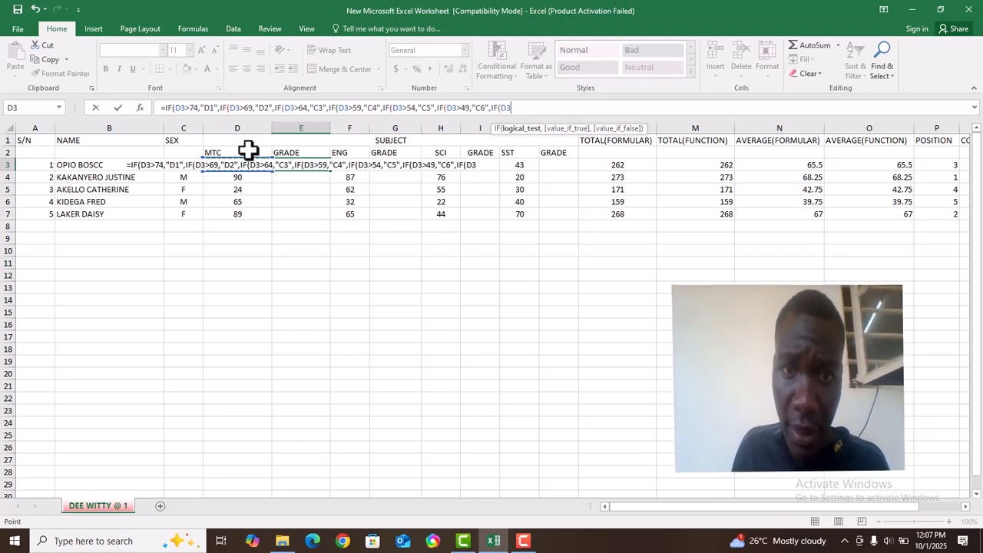
{"action": "type", "text": ">"}
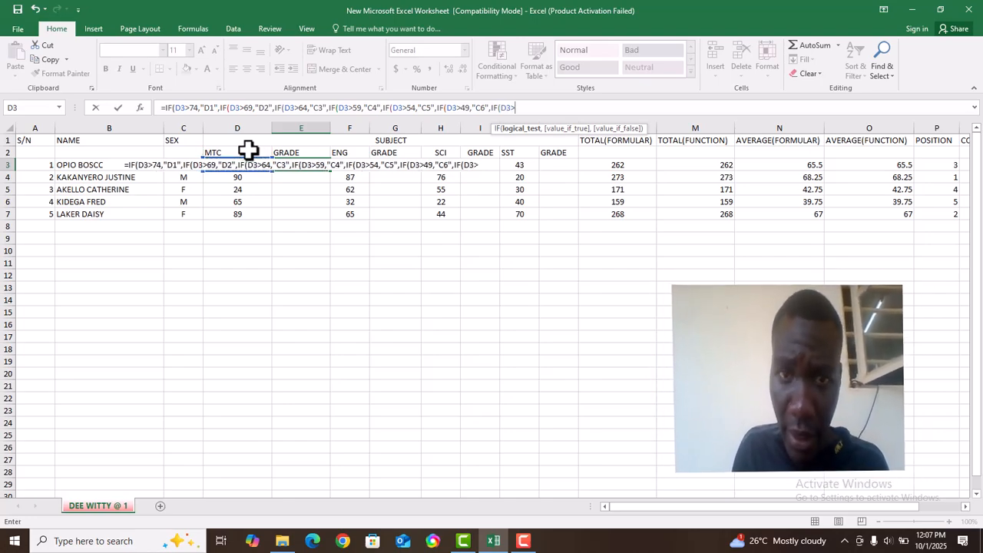
{"action": "type", "text": "44,"}
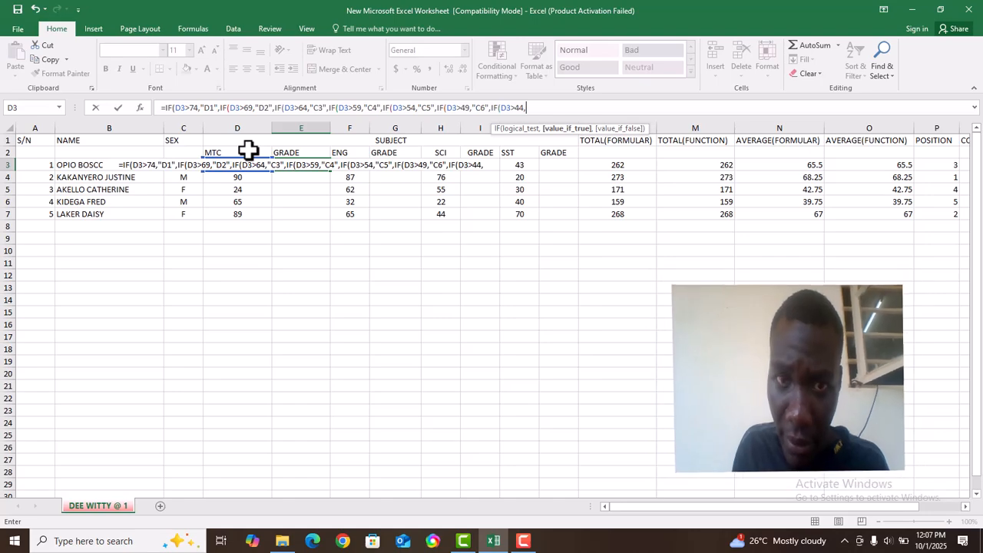
{"action": "type", "text": "\""}
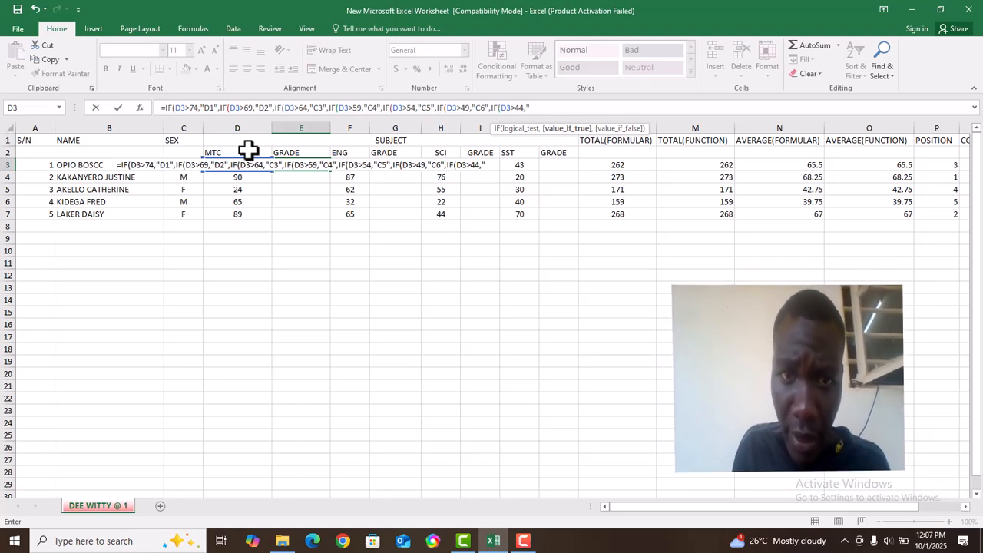
{"action": "type", "text": "P"}
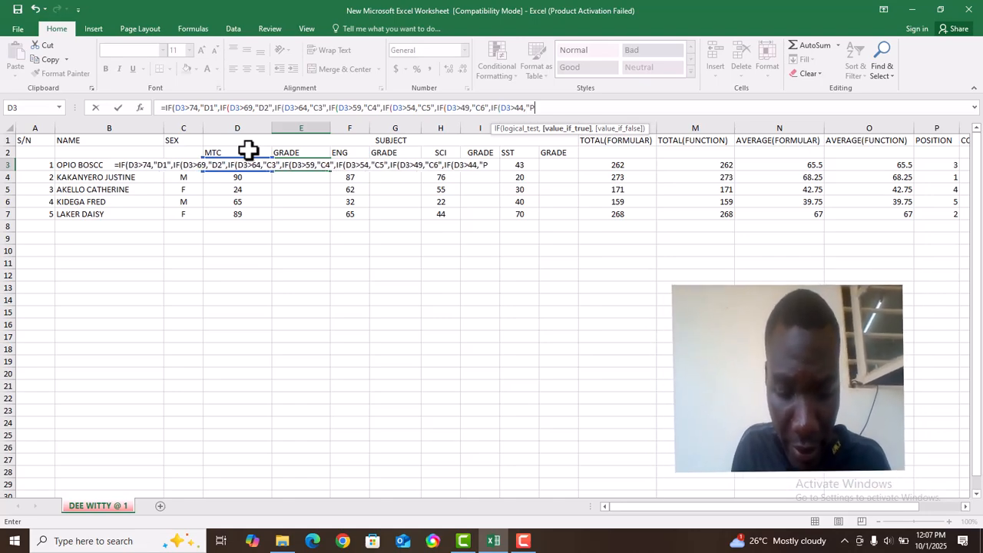
{"action": "type", "text": "7\""}
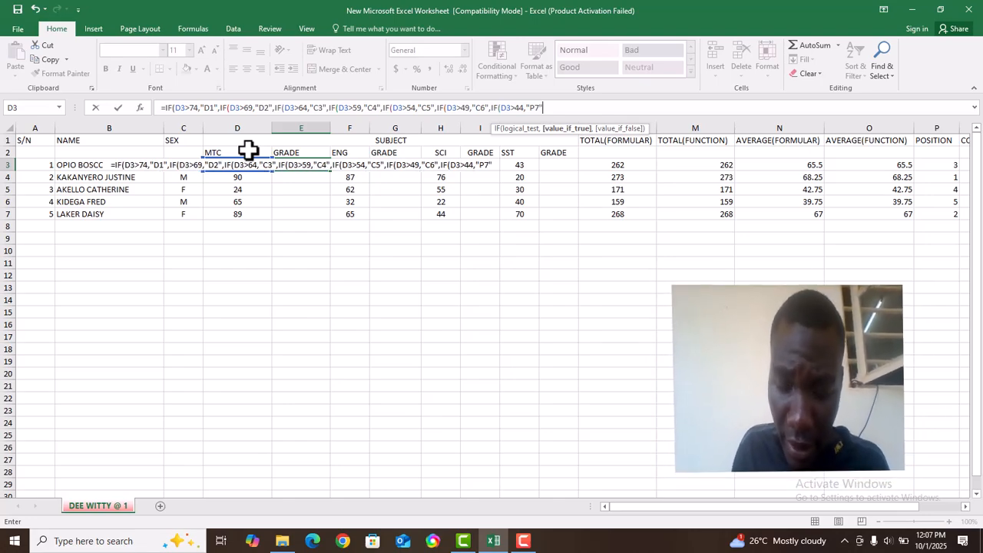
Nest an eighth IF in the E3 grade formula that returns "P8" when D3>39.
{"action": "type", "text": ",I"}
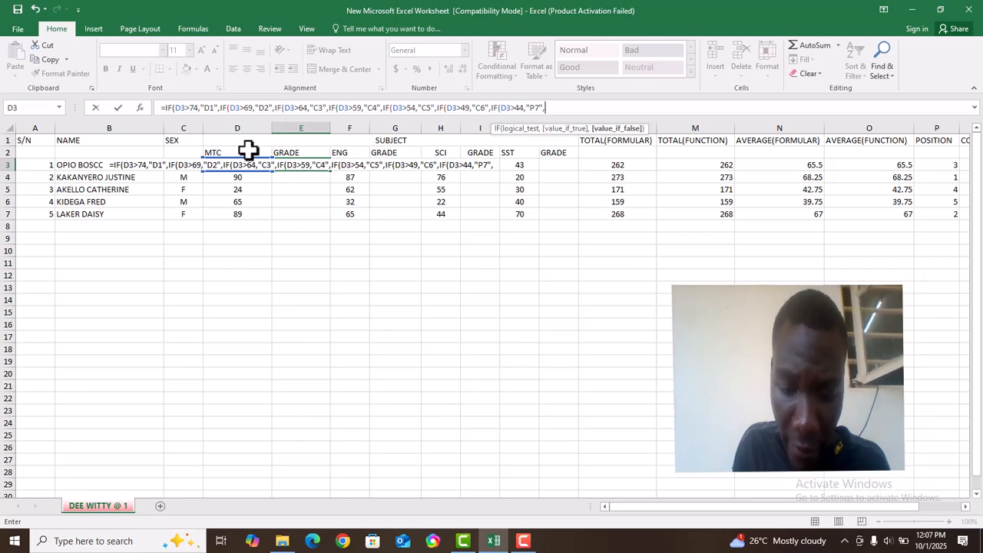
{"action": "type", "text": "F"}
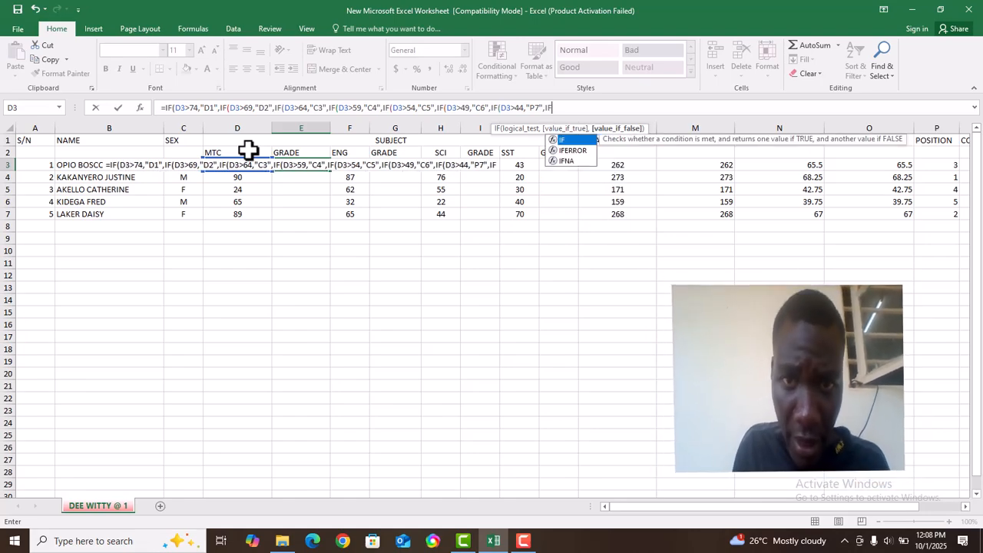
{"action": "type", "text": "("}
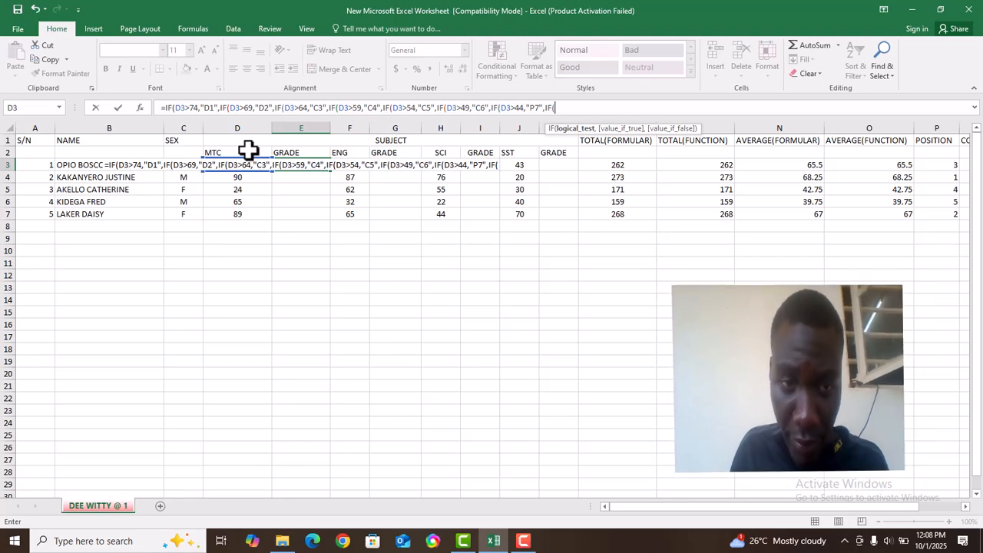
{"action": "left_click", "coordinate": [248, 159]}
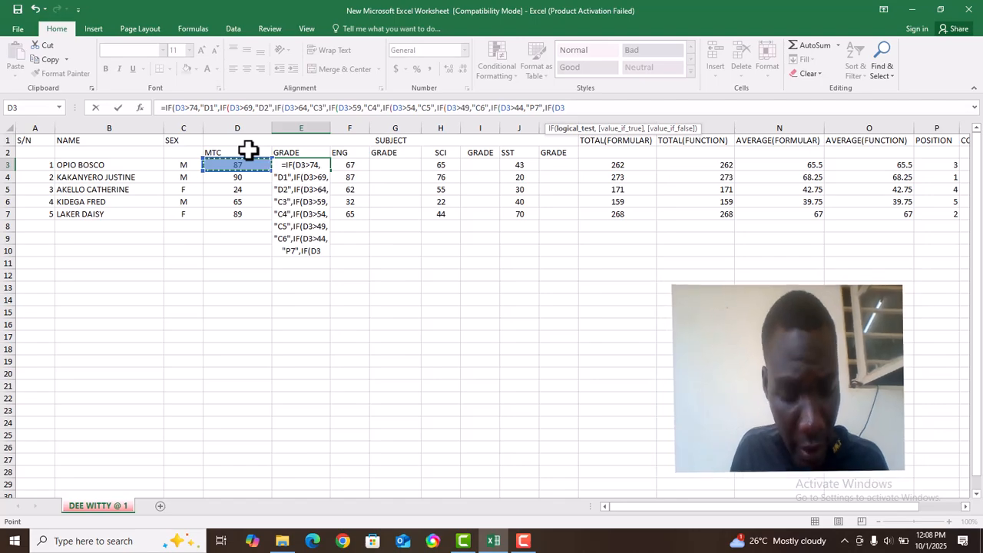
{"action": "type", "text": ">"}
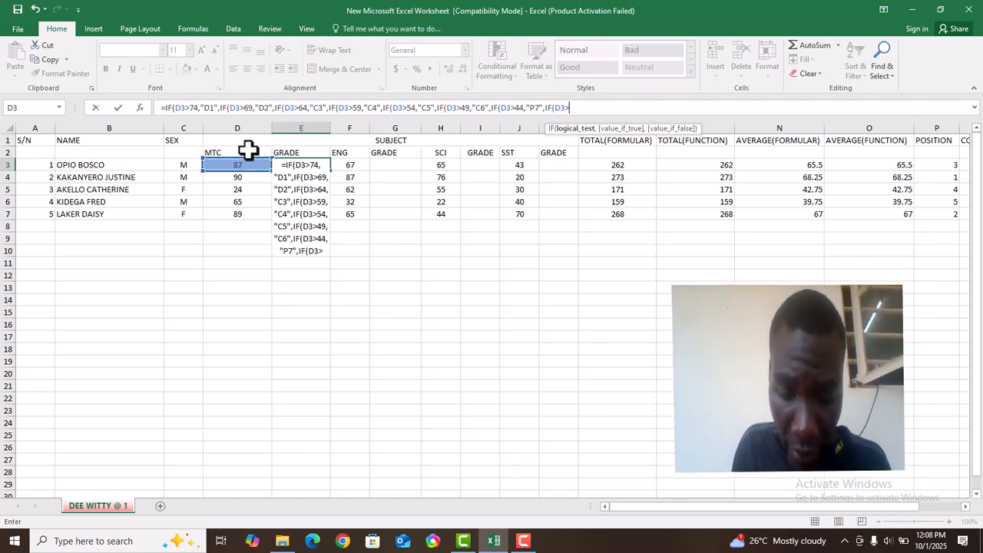
{"action": "type", "text": "39,"}
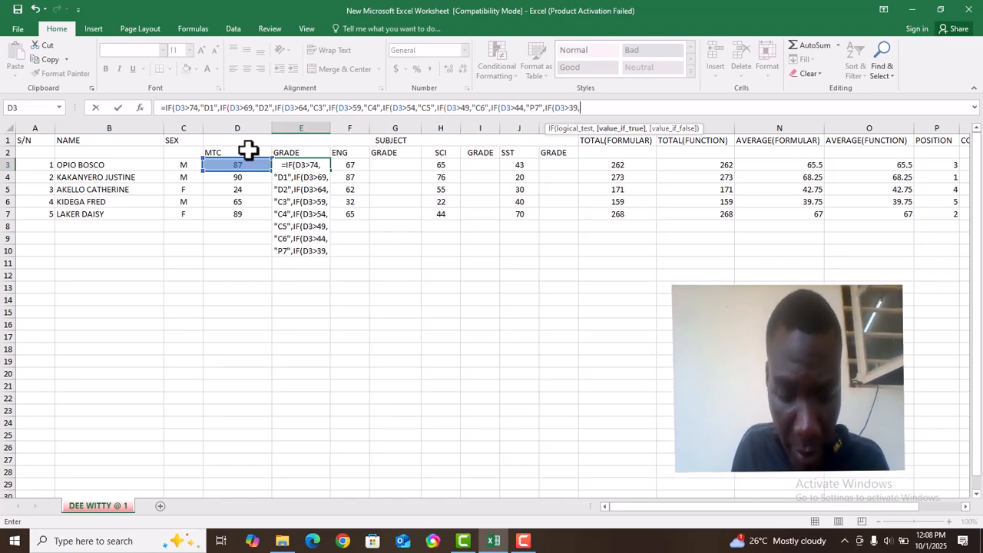
{"action": "type", "text": "\""}
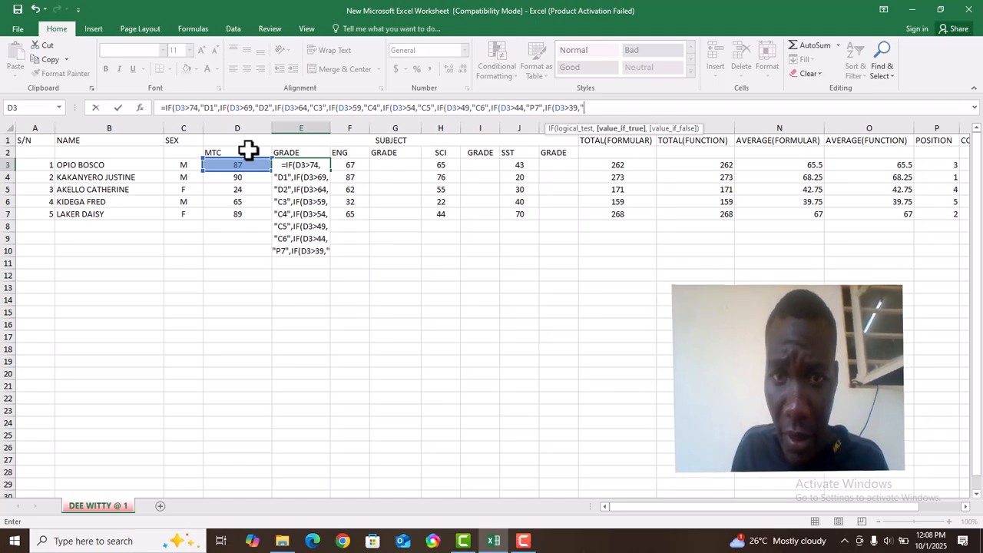
{"action": "type", "text": "P8"}
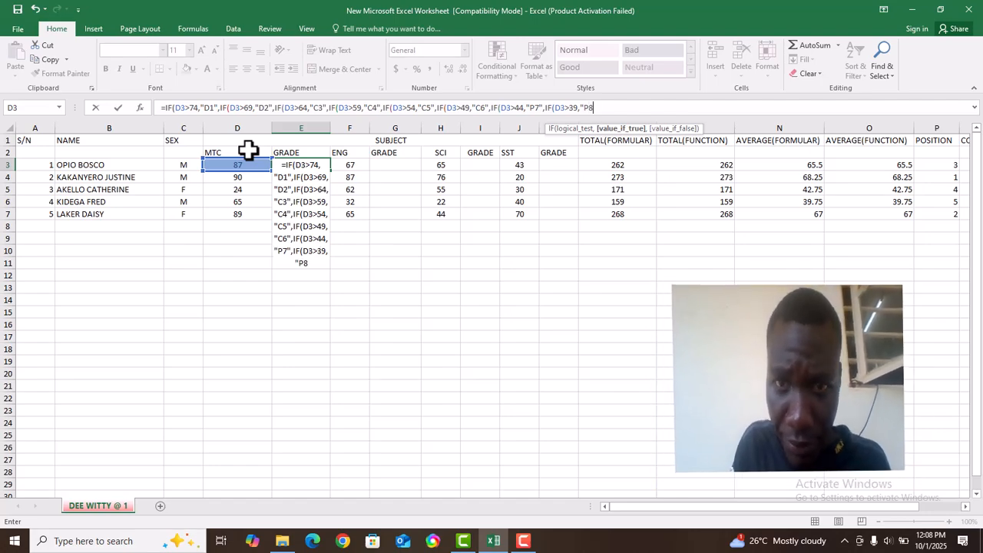
{"action": "type", "text": "\""}
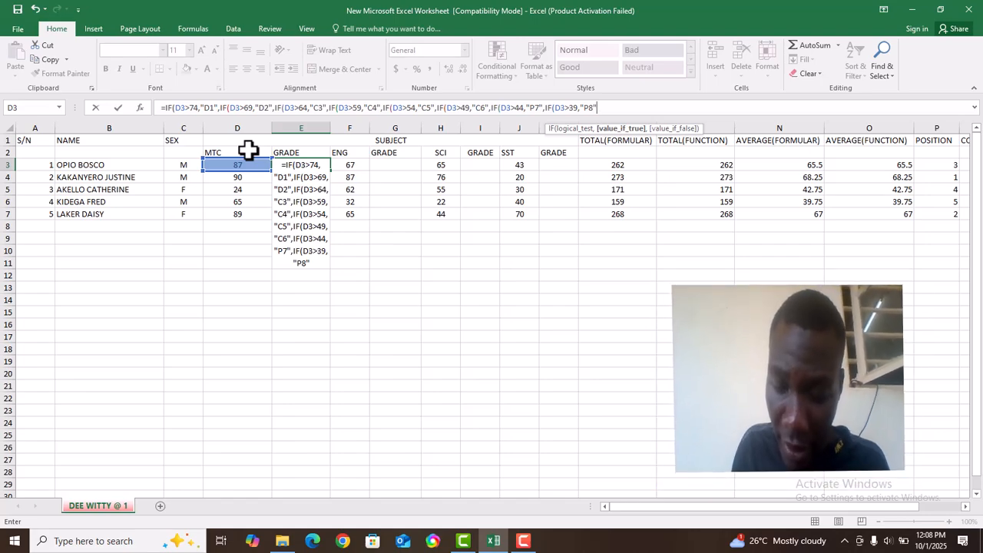
Complete the E3 grade formula with "F9" as the fallback result, close all nested IFs, and fill it down through E7.
{"action": "type", "text": ","}
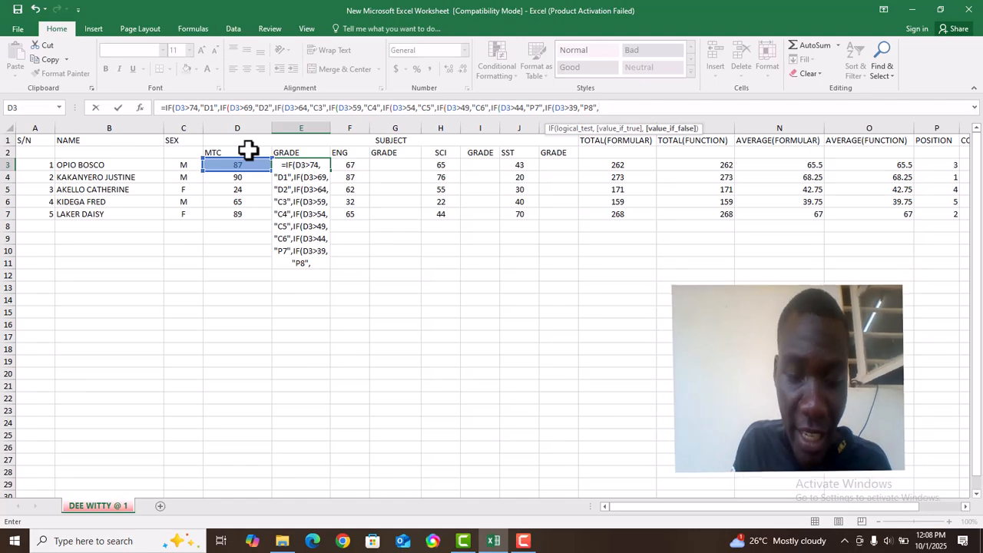
{"action": "type", "text": "\""}
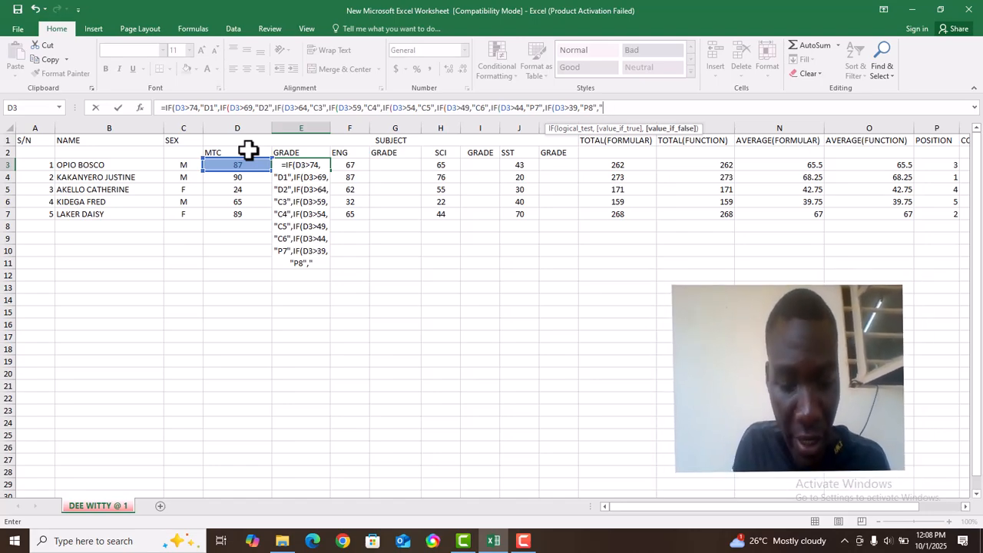
{"action": "type", "text": "F9"}
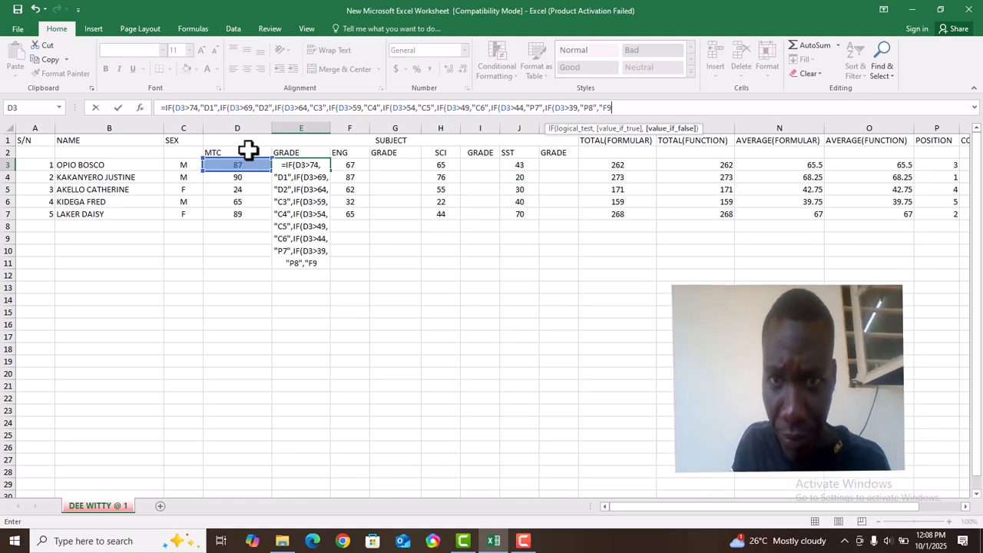
{"action": "type", "text": "\""}
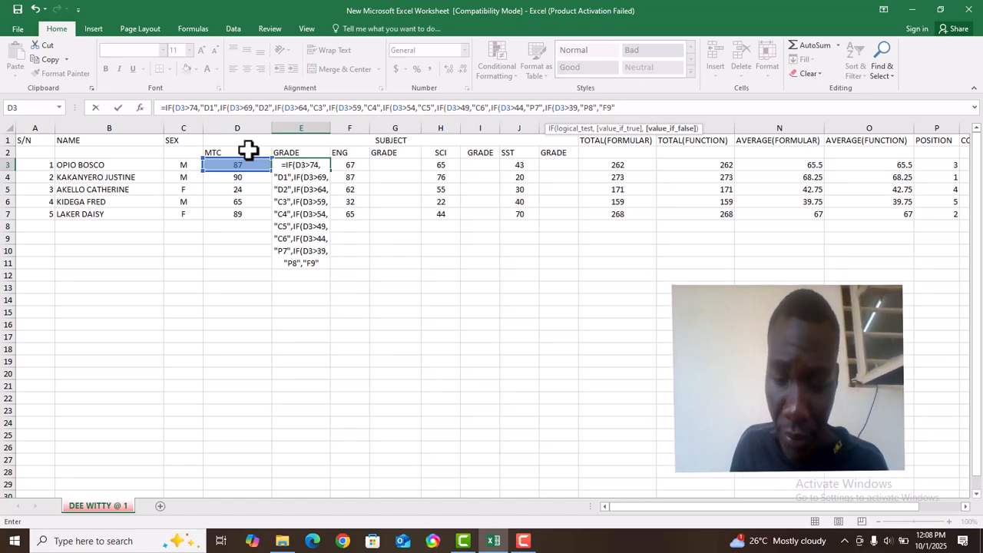
{"action": "type", "text": "))"}
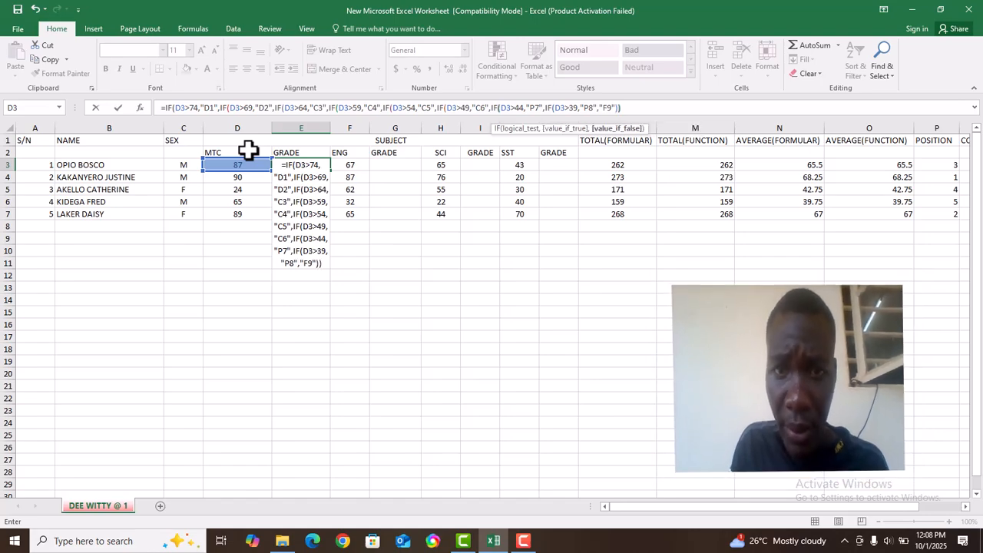
{"action": "type", "text": "))))))"}
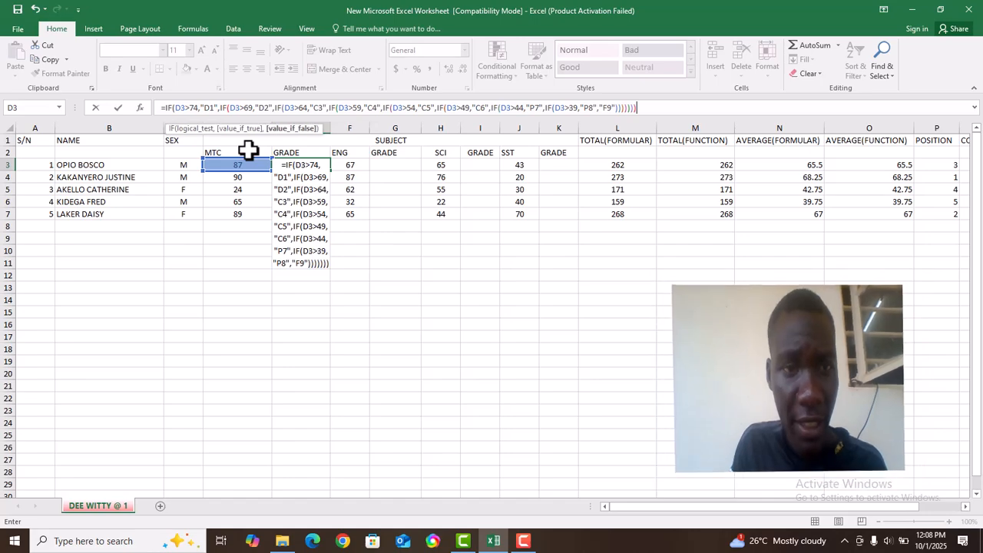
{"action": "key", "text": "Return"}
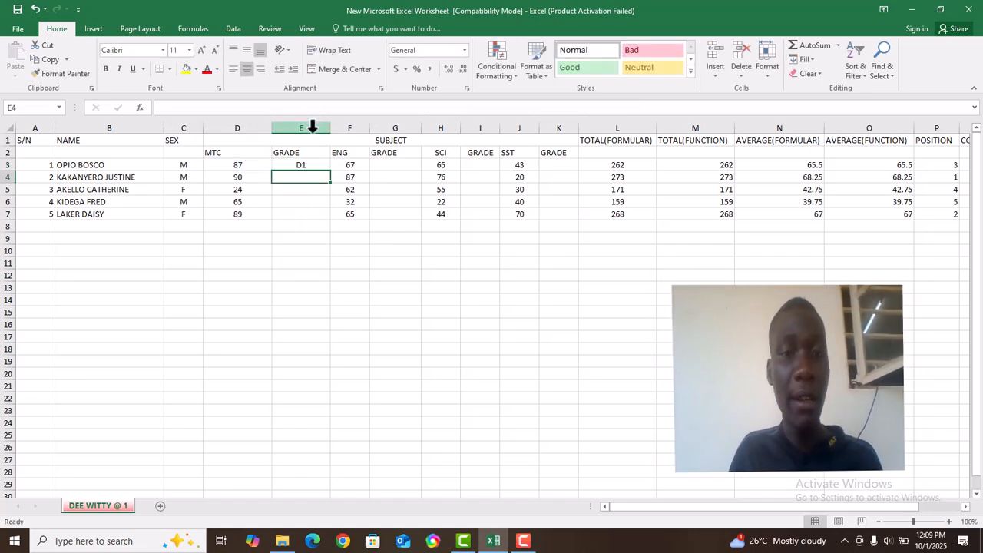
{"action": "left_click", "coordinate": [313, 164]}
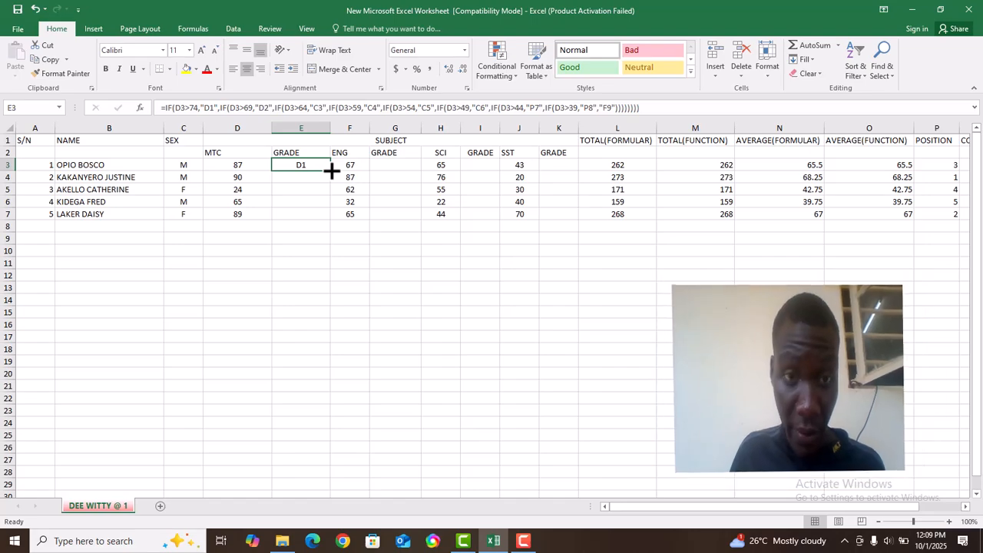
{"action": "double_click", "coordinate": [331, 171]}
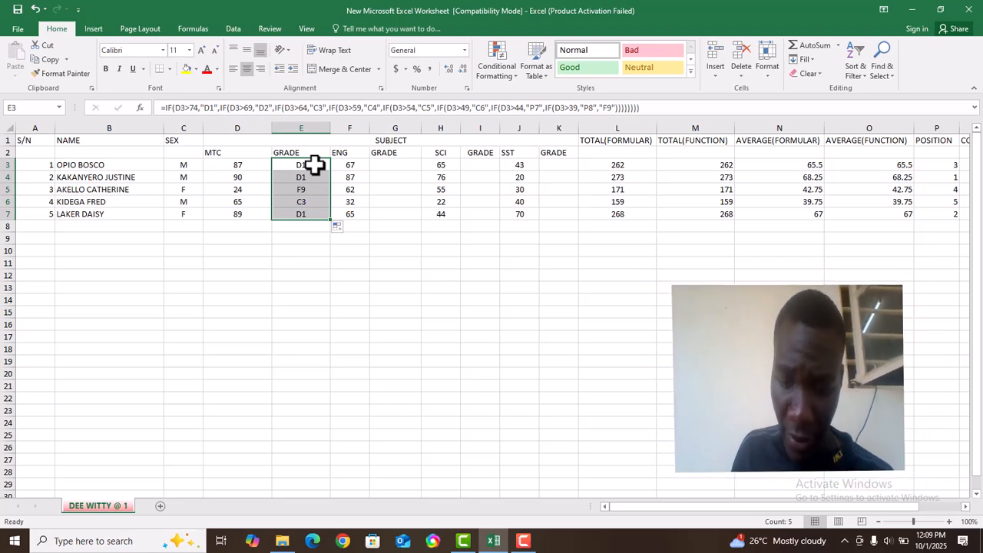
Copy the MTC grade formula from E3 to the ENG grade cell G3 and fill it down through G7.
{"action": "left_click", "coordinate": [314, 165]}
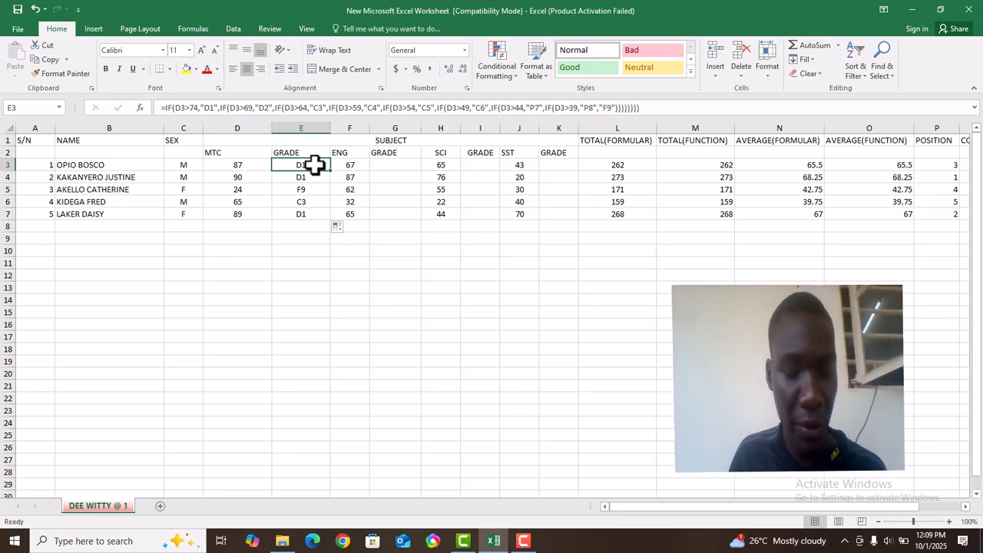
{"action": "key", "text": "ctrl+c"}
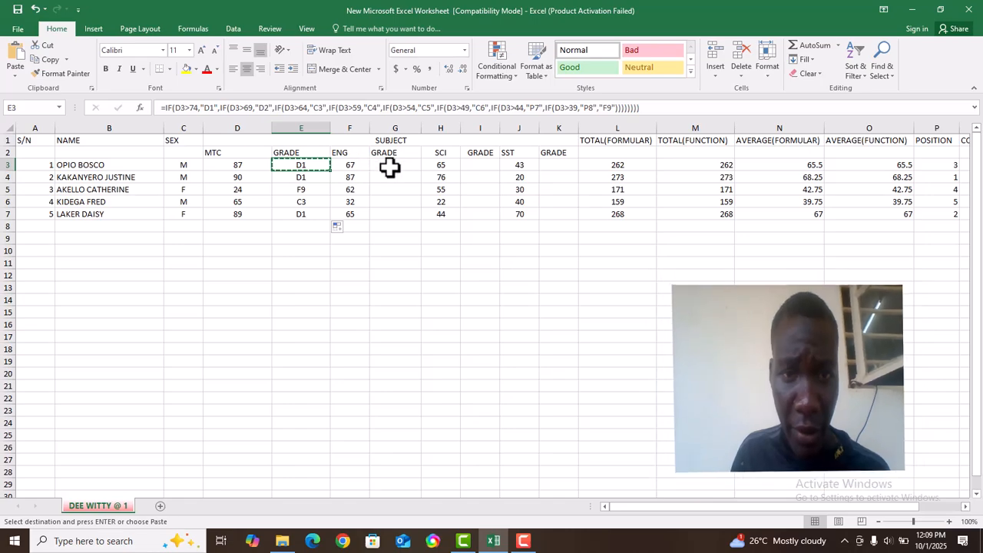
{"action": "left_click", "coordinate": [389, 167]}
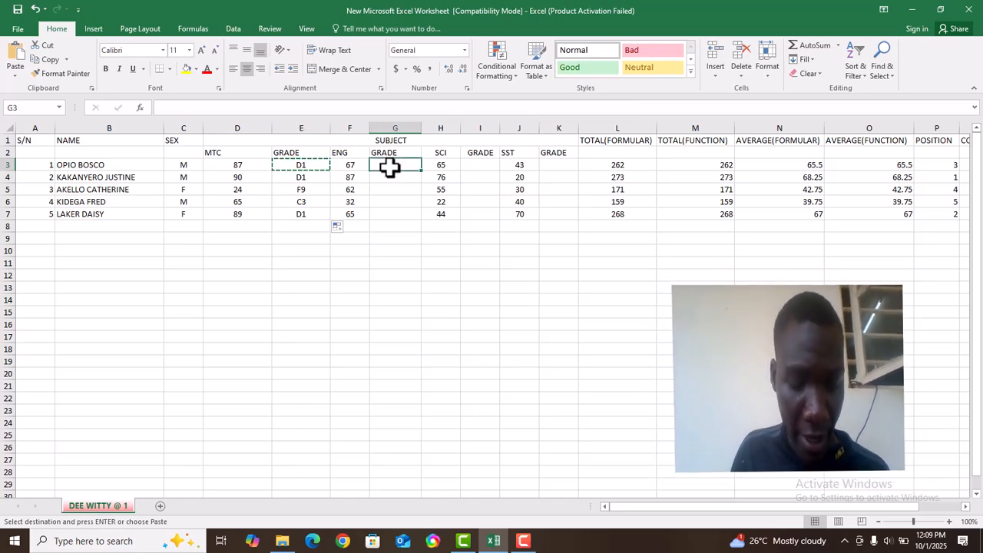
{"action": "key", "text": "ctrl+v"}
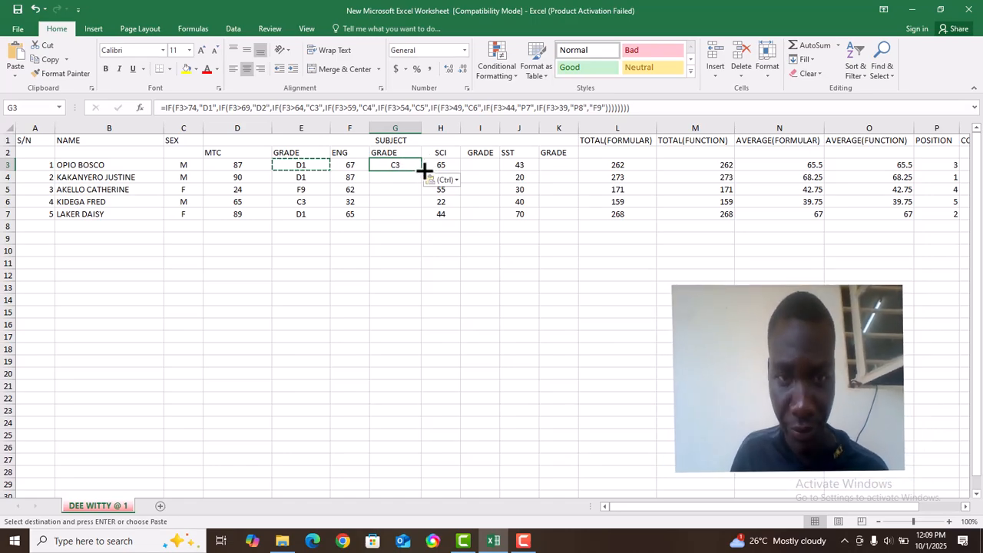
{"action": "double_click", "coordinate": [424, 169]}
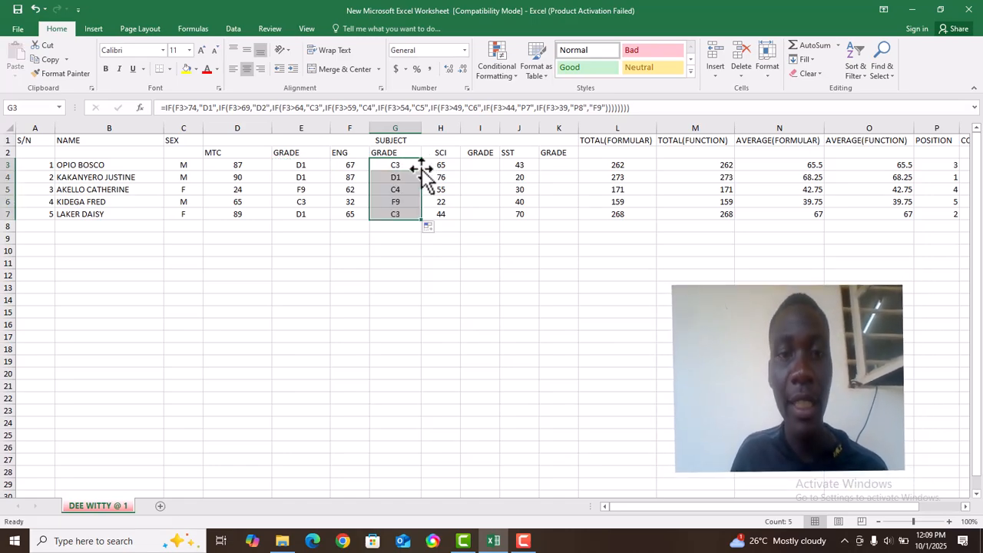
Copy the ENG grade formula from G3 to the SCI grade cell I3 and fill it down through I7.
{"action": "left_click", "coordinate": [410, 168]}
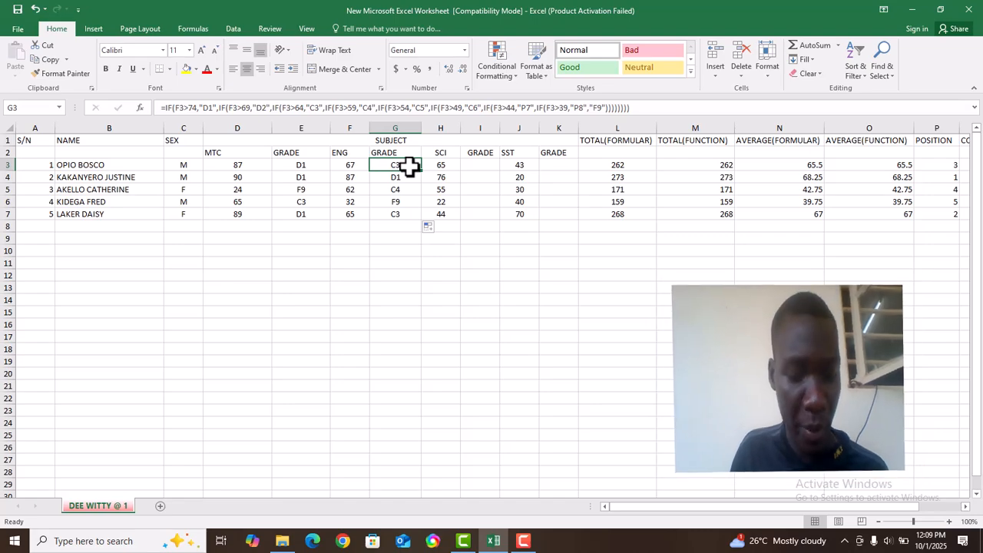
{"action": "key", "text": "ctrl+c"}
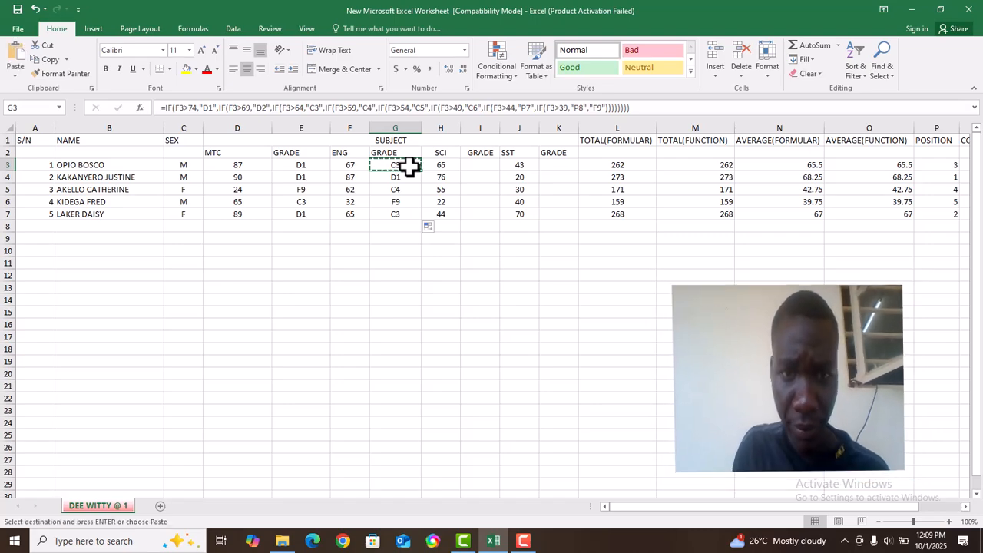
{"action": "left_click", "coordinate": [473, 163]}
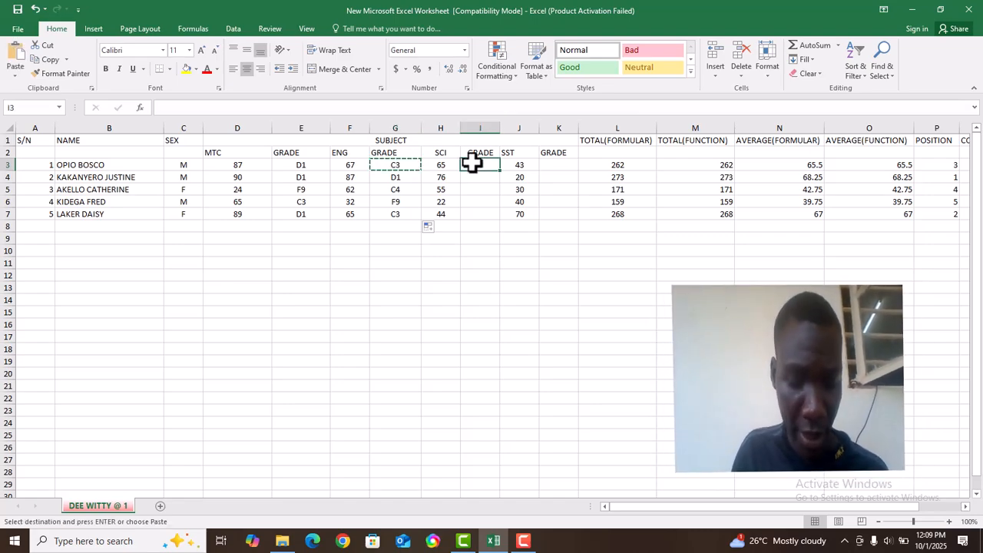
{"action": "key", "text": "ctrl+v"}
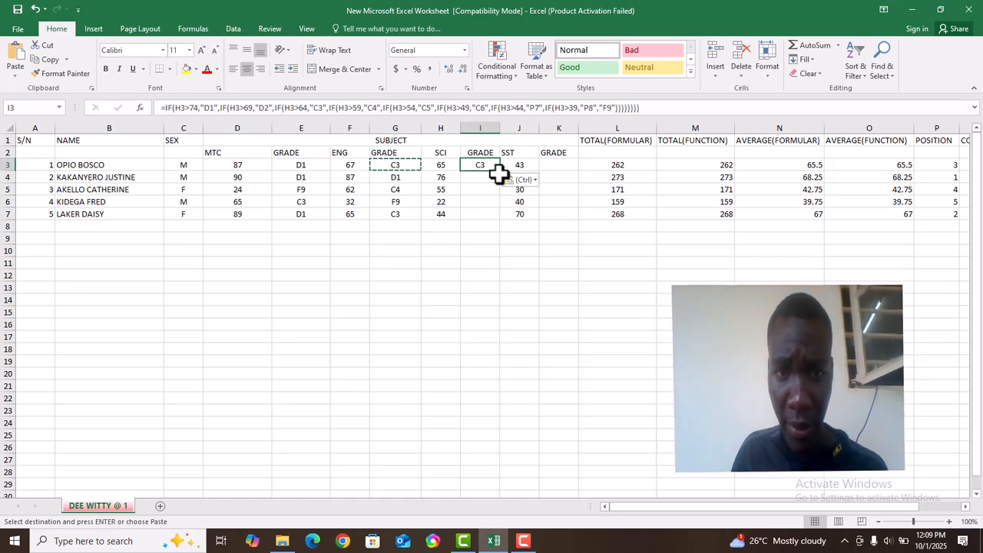
{"action": "double_click", "coordinate": [500, 172]}
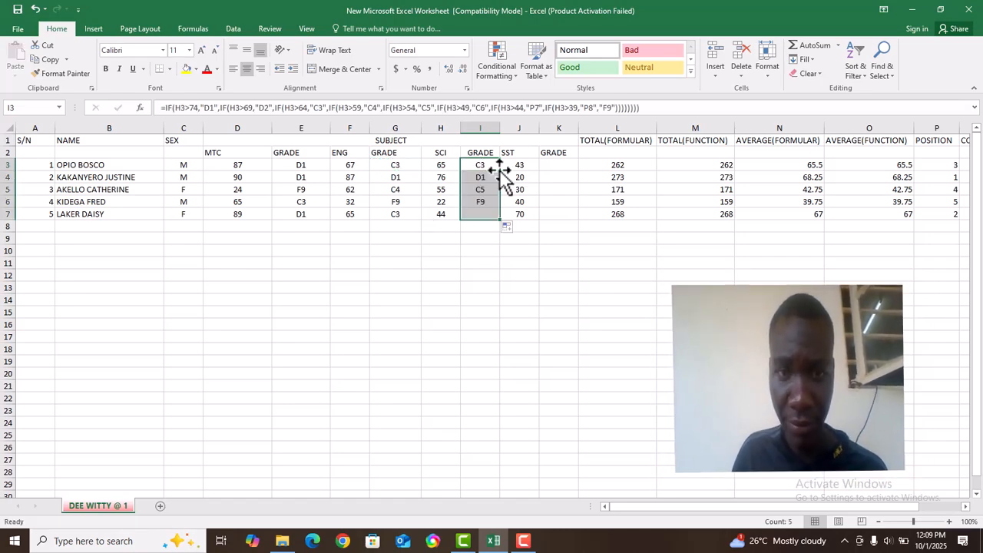
Copy the SCI grade formula from I3 to the SST grade cell K3 and fill it down through K7.
{"action": "left_click", "coordinate": [489, 163]}
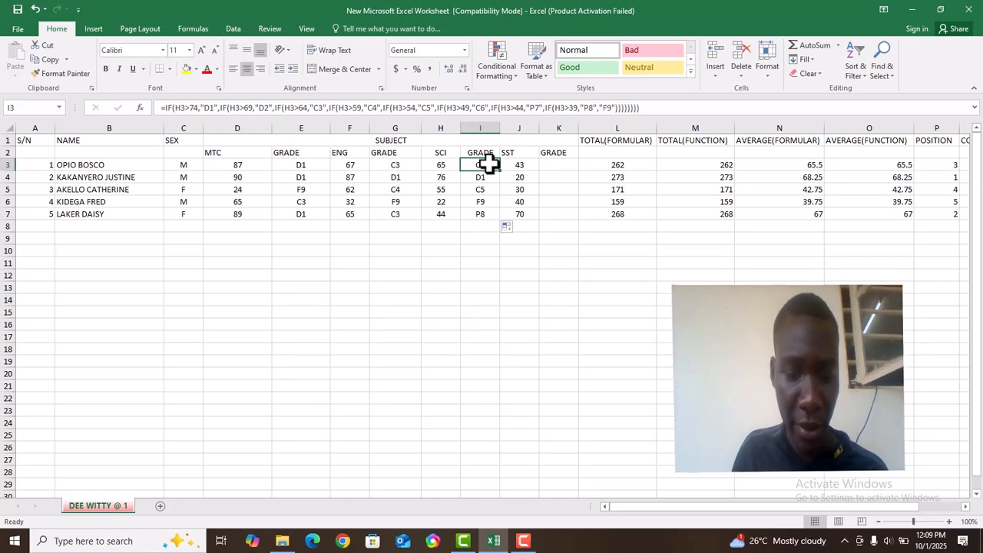
{"action": "key", "text": "ctrl+c"}
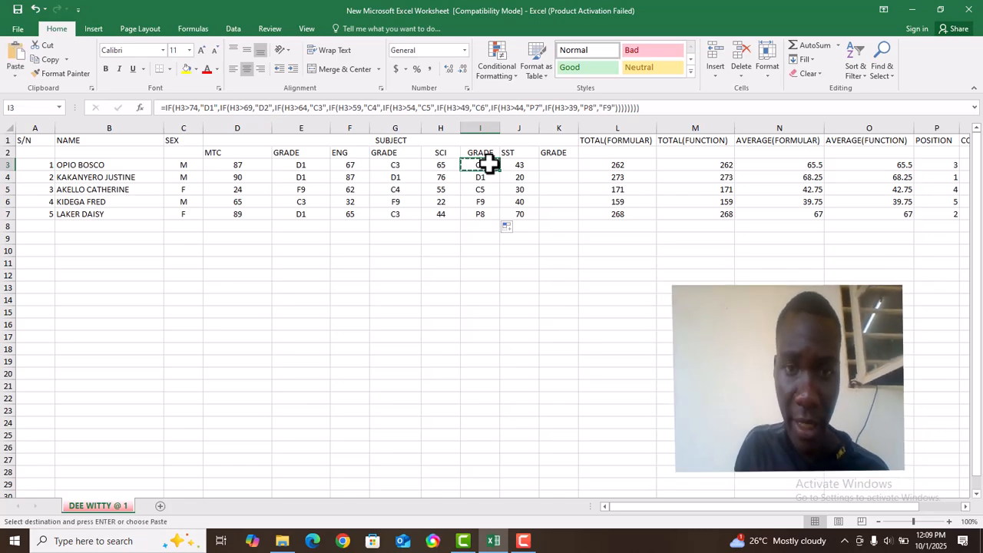
{"action": "left_click", "coordinate": [553, 165]}
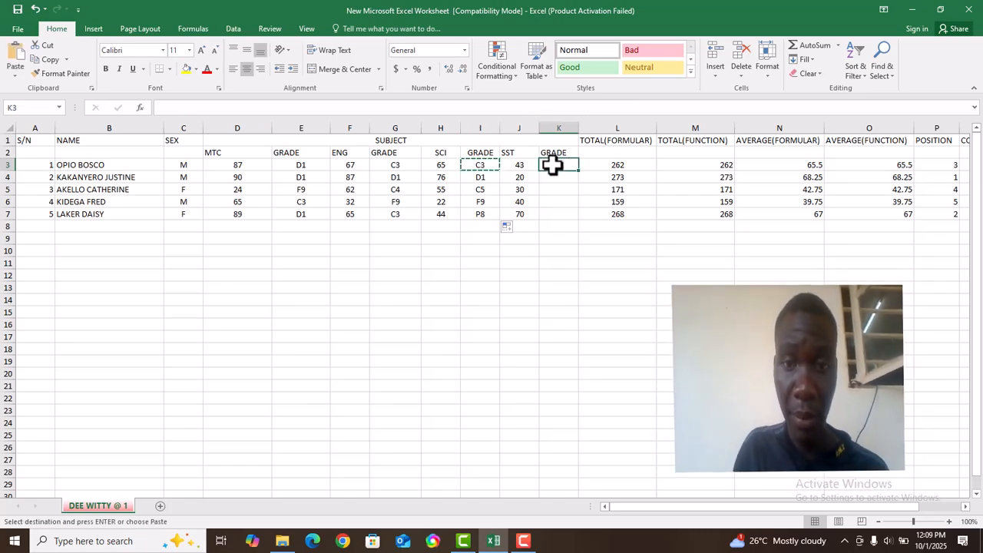
{"action": "key", "text": "ctrl+v"}
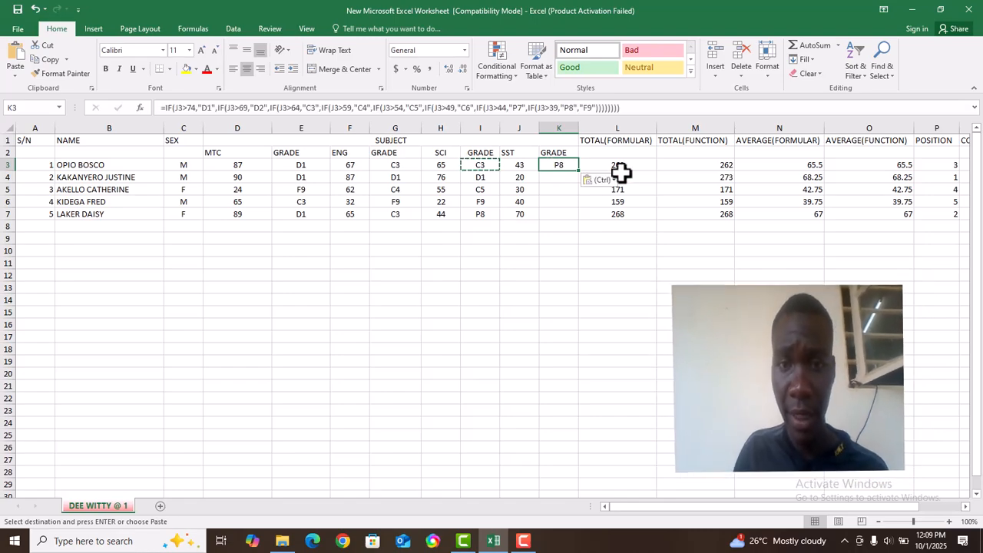
{"action": "double_click", "coordinate": [578, 173]}
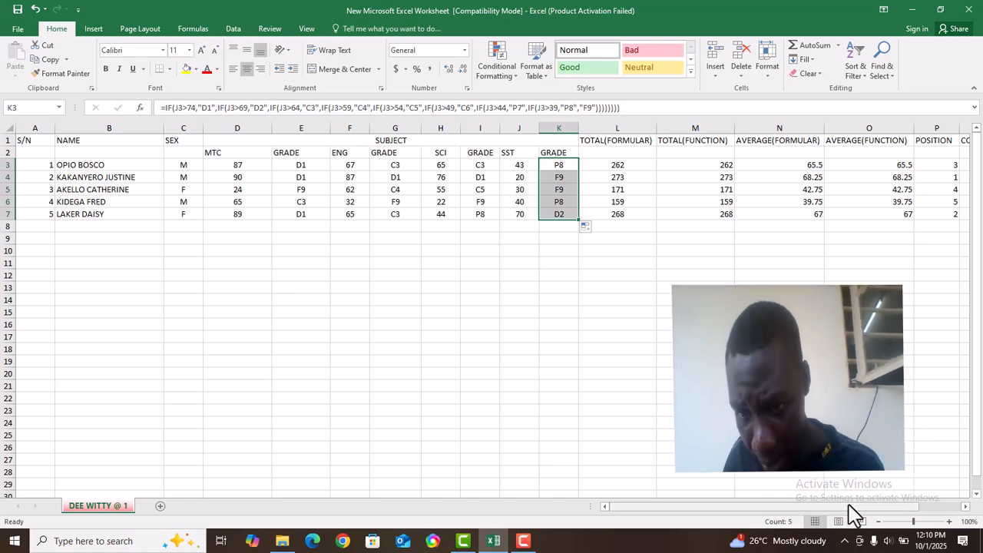
{"action": "scroll", "coordinate": [852, 507], "scroll_direction": "right", "scroll_amount": 2}
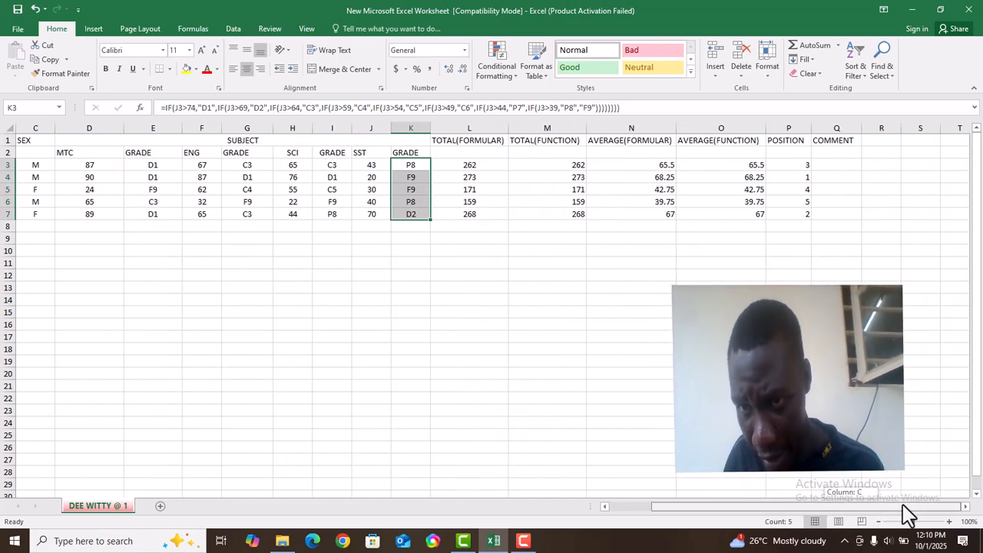